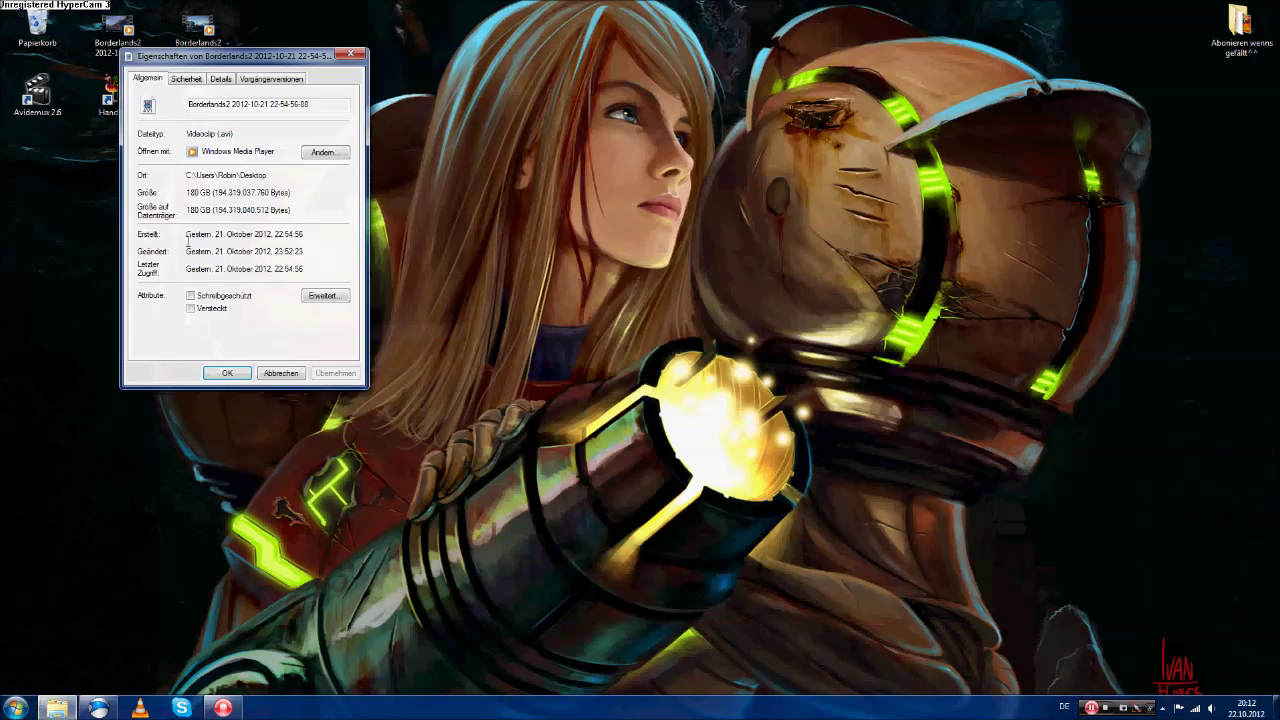
{"action": "left_click", "coordinate": [222, 78]}
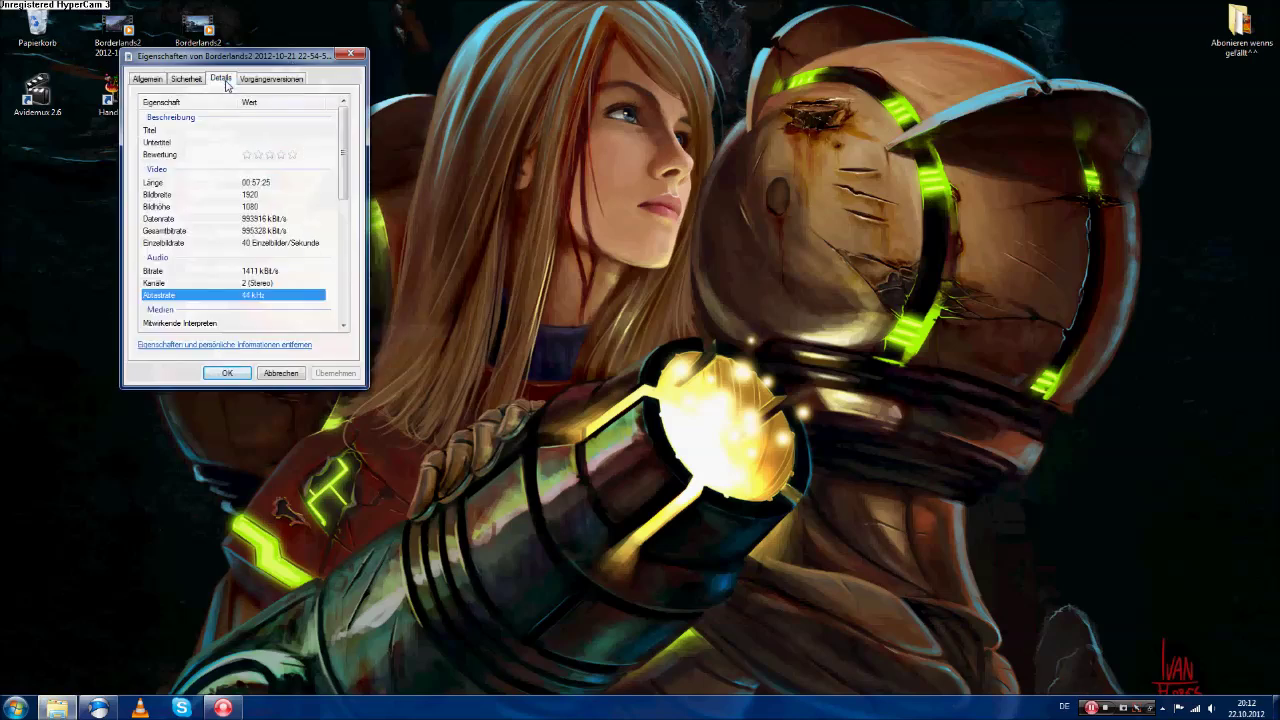
{"action": "left_click", "coordinate": [358, 57]}
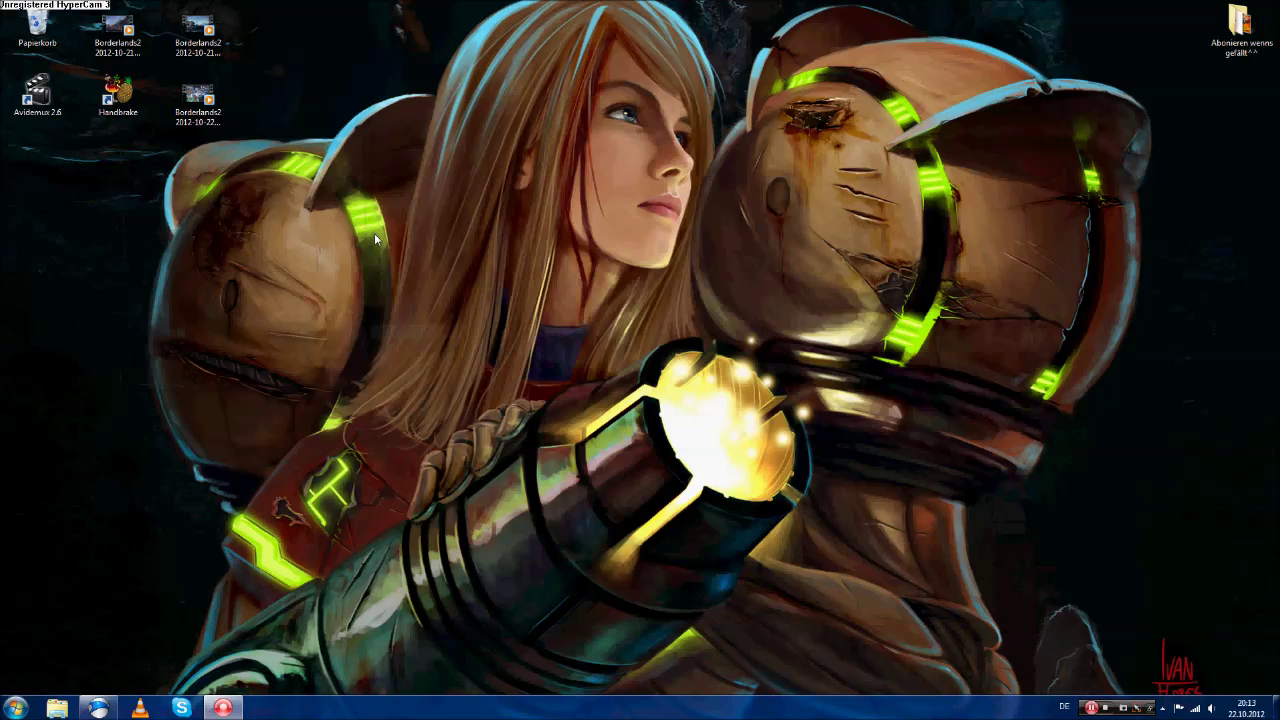
{"action": "left_click", "coordinate": [129, 112]}
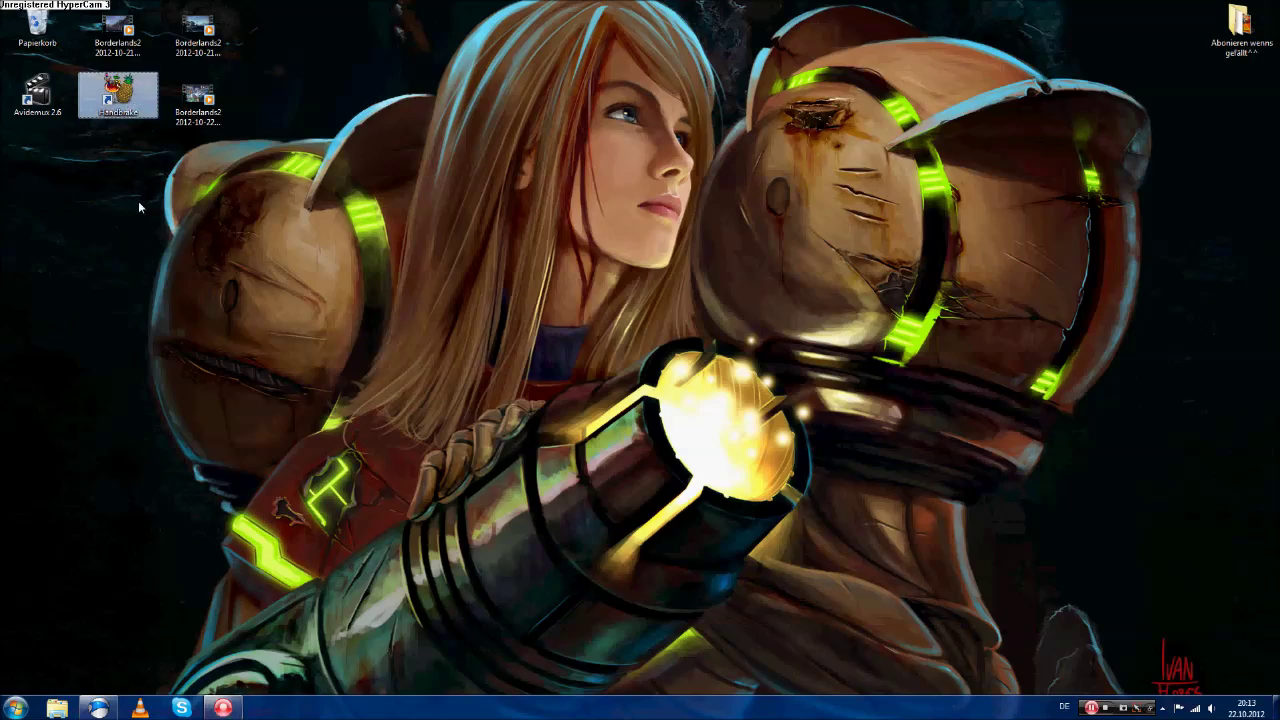
{"action": "left_click_drag", "start_coordinate": [414, 149], "coordinate": [432, 92]}
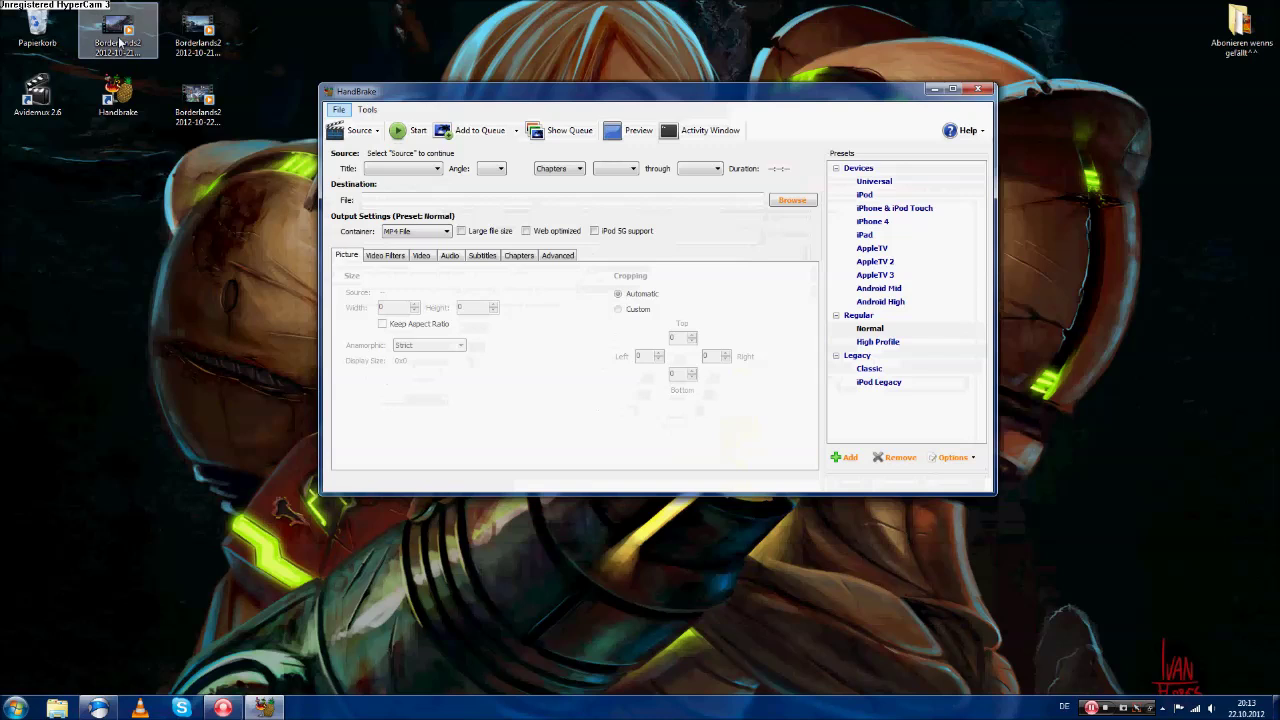
{"action": "left_click_drag", "start_coordinate": [120, 42], "coordinate": [378, 200]}
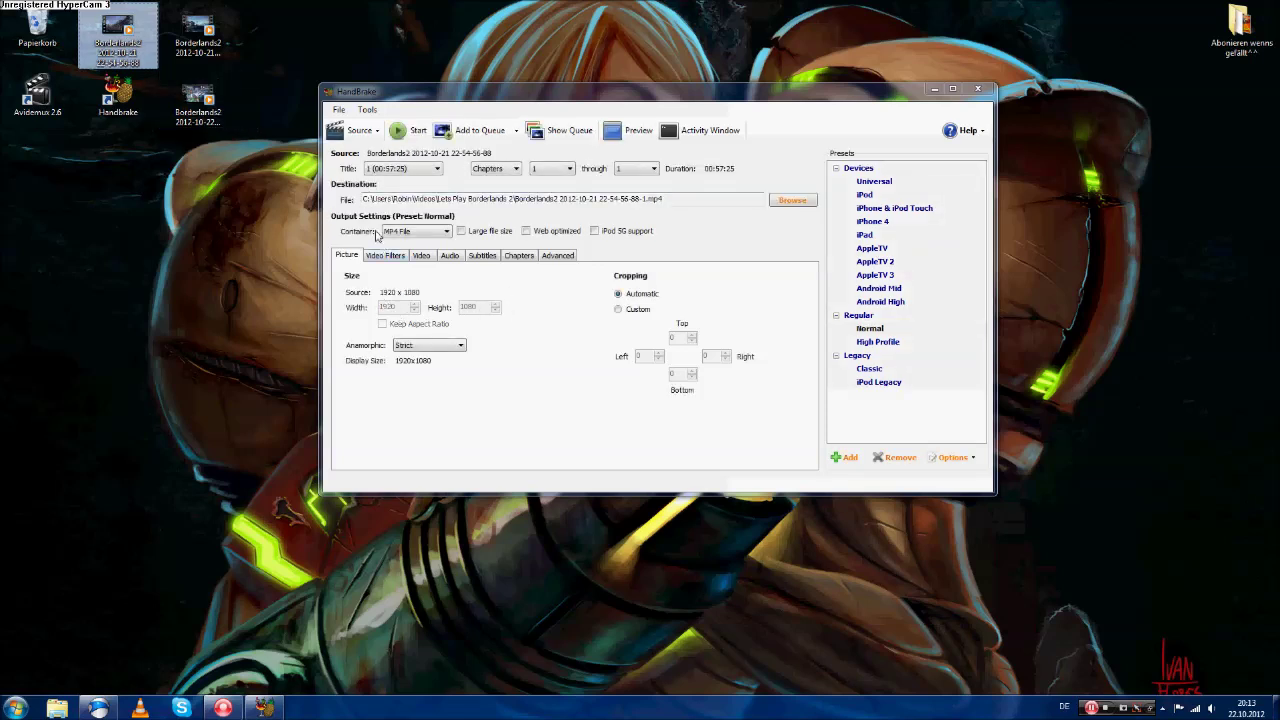
Set the output picture's anamorphic mode to None and its size to 1280 x 720
{"action": "left_click", "coordinate": [420, 257]}
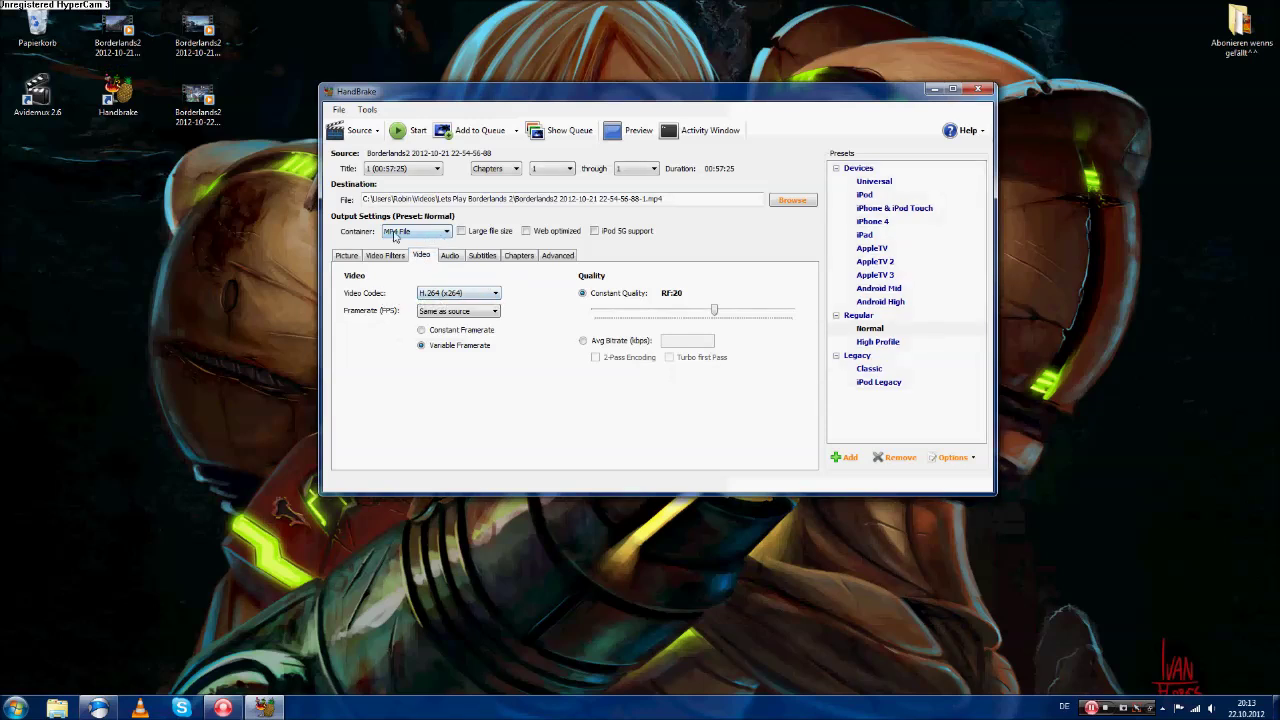
{"action": "left_click", "coordinate": [345, 258]}
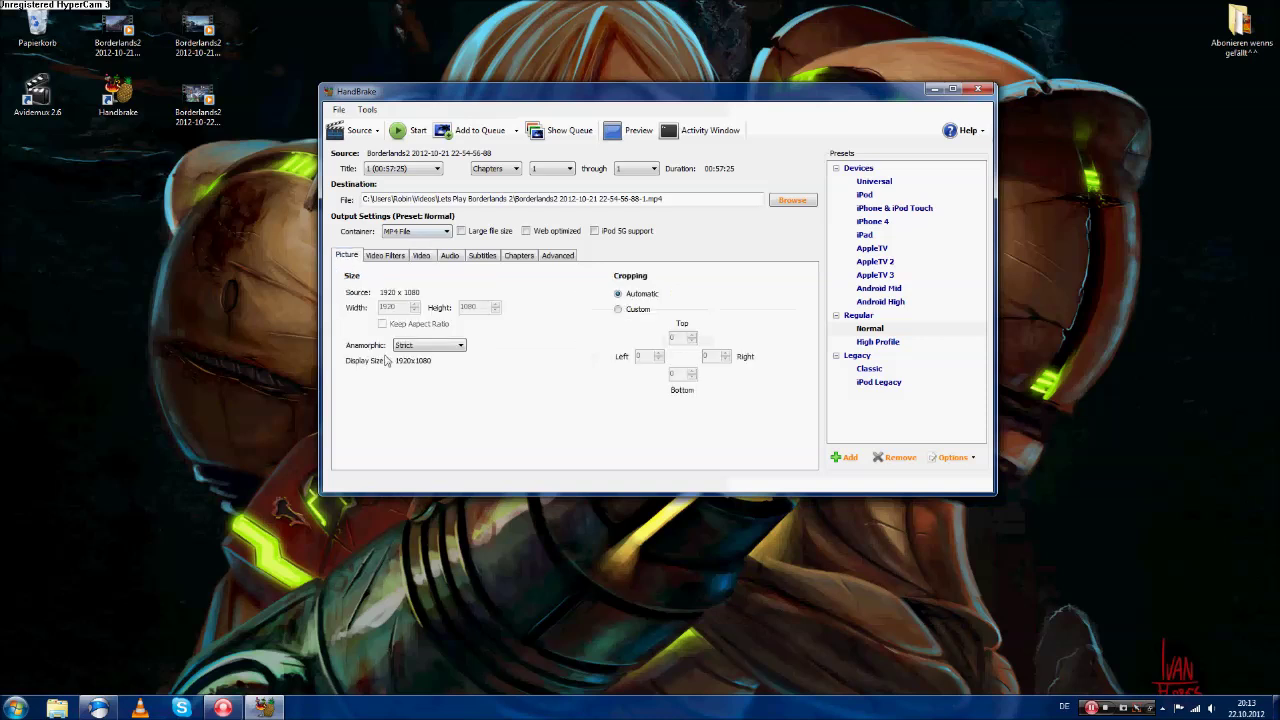
{"action": "left_click", "coordinate": [431, 346]}
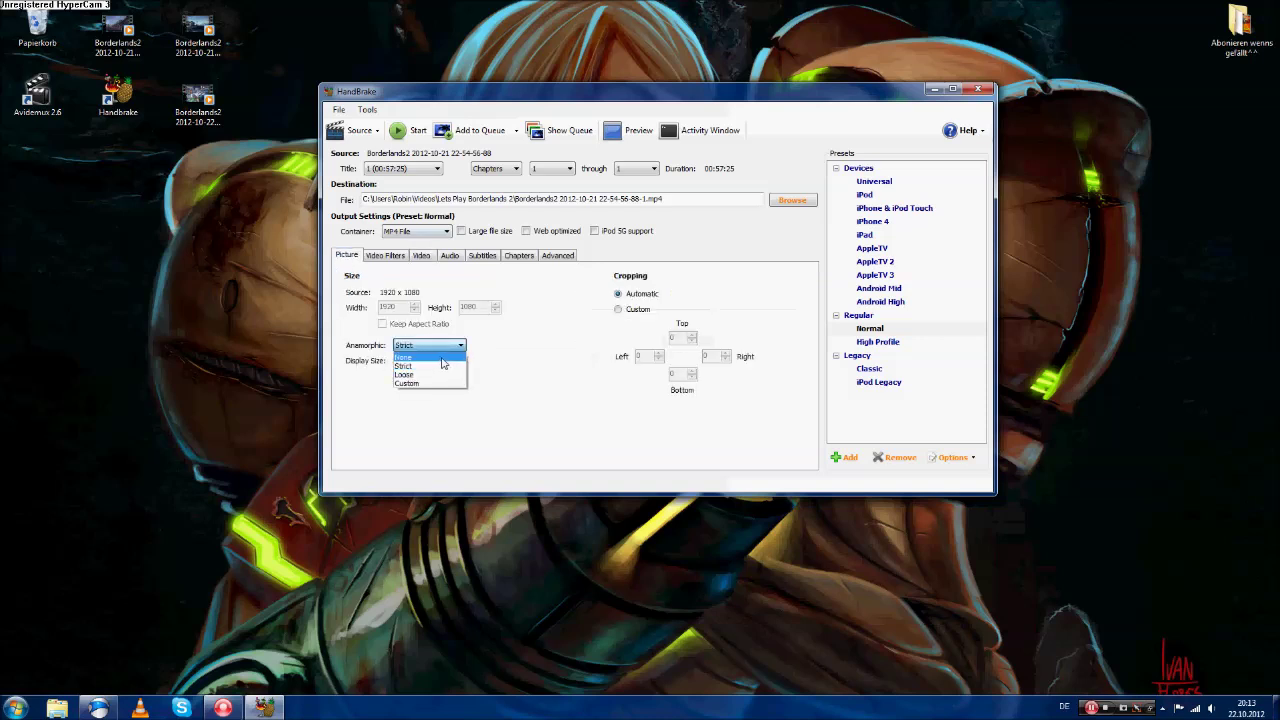
{"action": "left_click", "coordinate": [443, 360]}
{"action": "left_click_drag", "start_coordinate": [396, 307], "coordinate": [365, 309]}
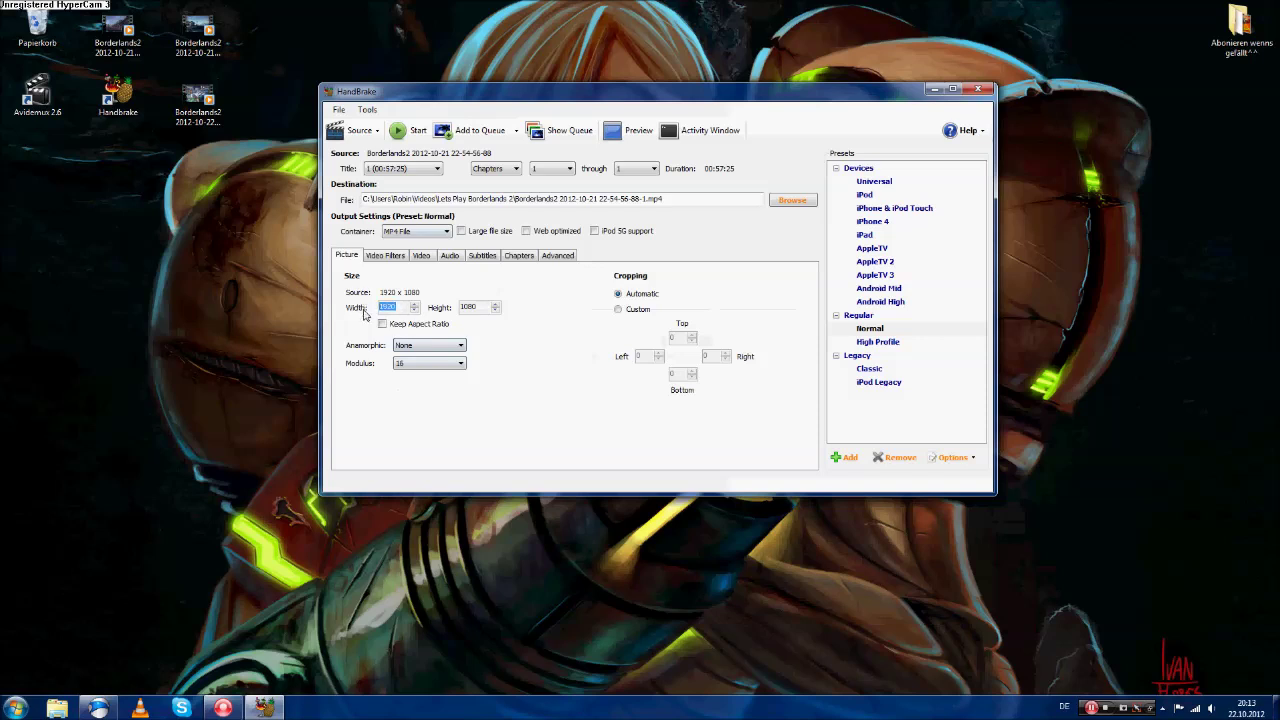
{"action": "key", "text": "BackSpace"}
{"action": "left_click_drag", "start_coordinate": [472, 308], "coordinate": [453, 306]}
{"action": "key", "text": "BackSpace"}
Choose the mixdown option for the source's audio track
{"action": "left_click", "coordinate": [452, 258]}
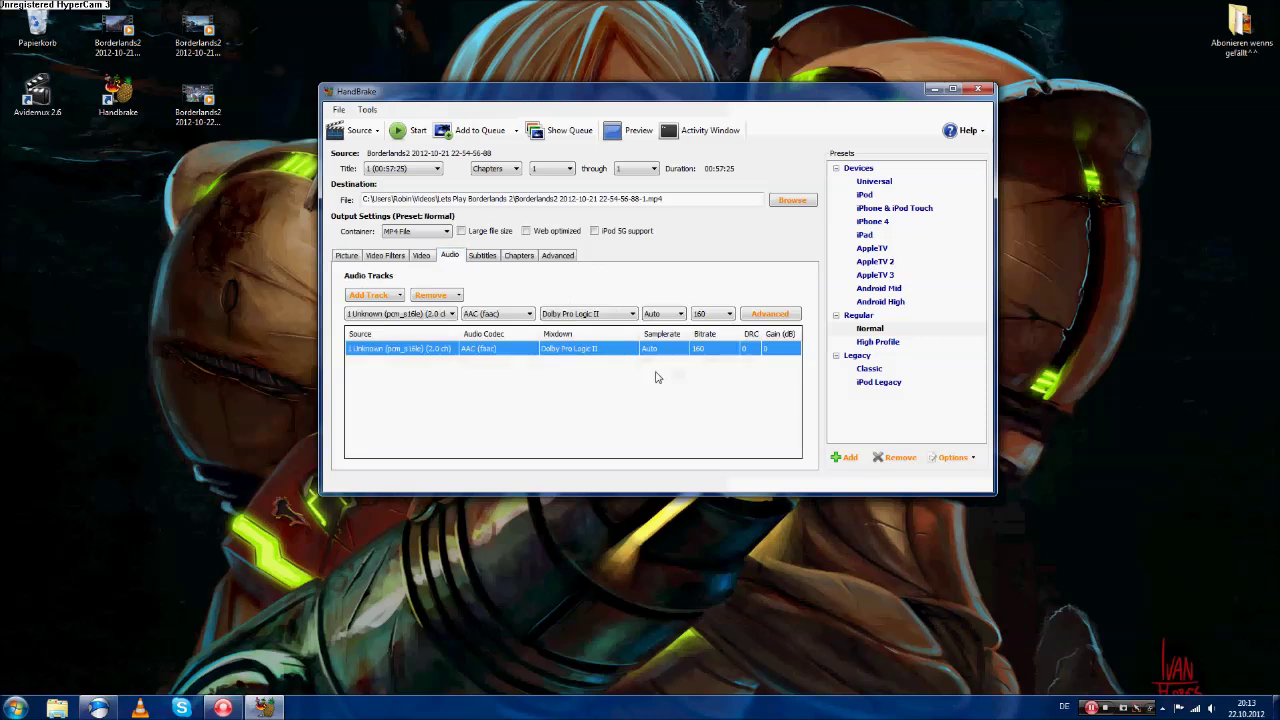
{"action": "left_click", "coordinate": [595, 316]}
{"action": "left_click", "coordinate": [593, 352]}
Enable the large file size option for the MP4 output and inspect the destination folder without changing the output file
{"action": "left_click", "coordinate": [422, 257]}
{"action": "left_click", "coordinate": [346, 256]}
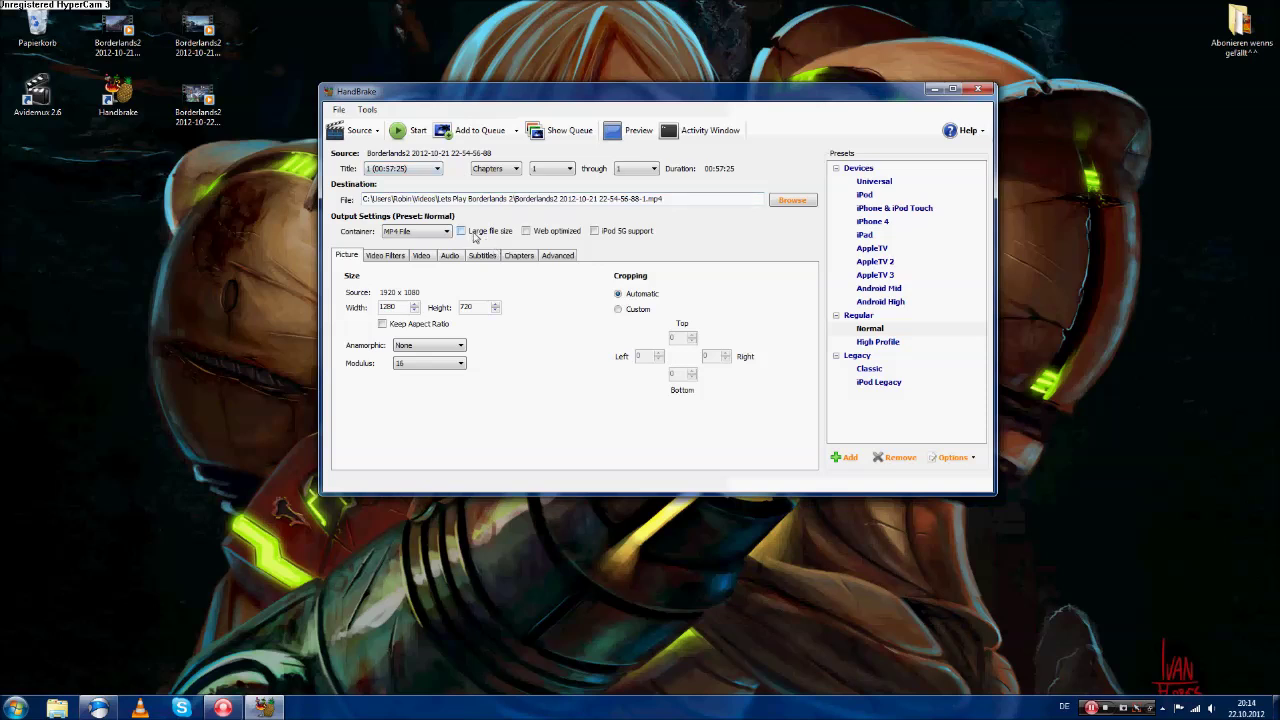
{"action": "left_click", "coordinate": [465, 232]}
{"action": "left_click", "coordinate": [795, 202]}
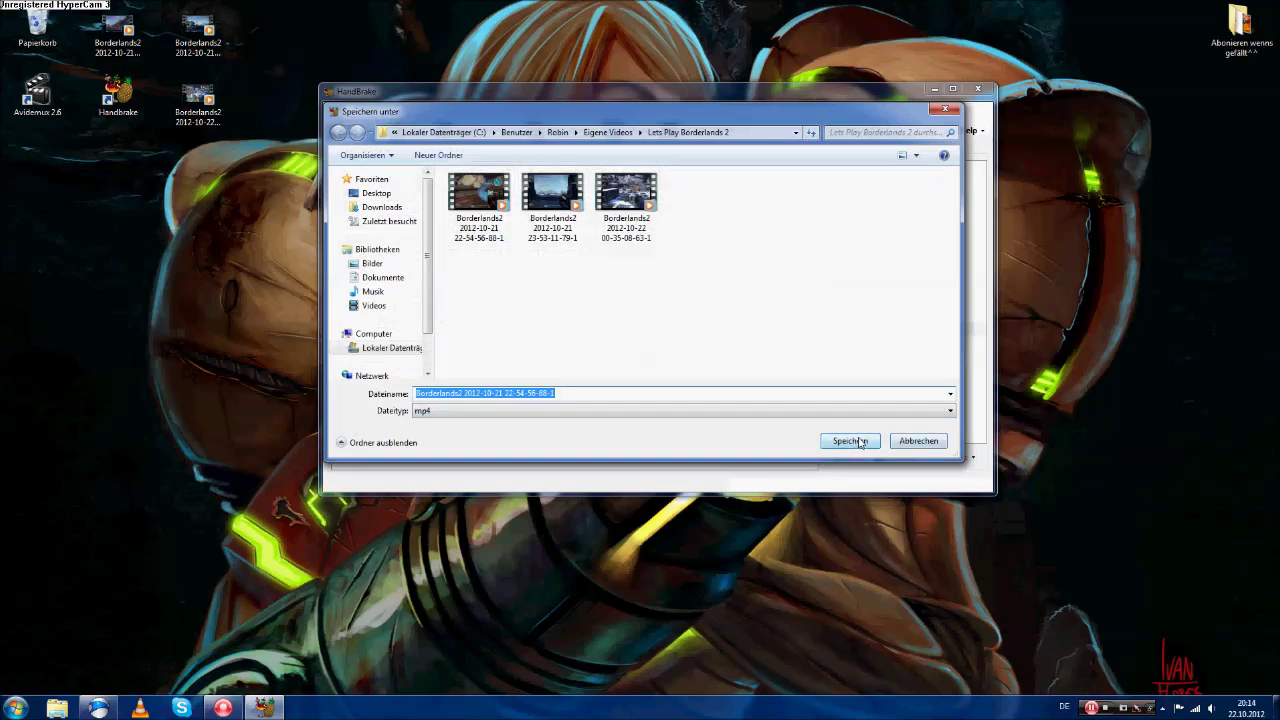
{"action": "left_click", "coordinate": [921, 443]}
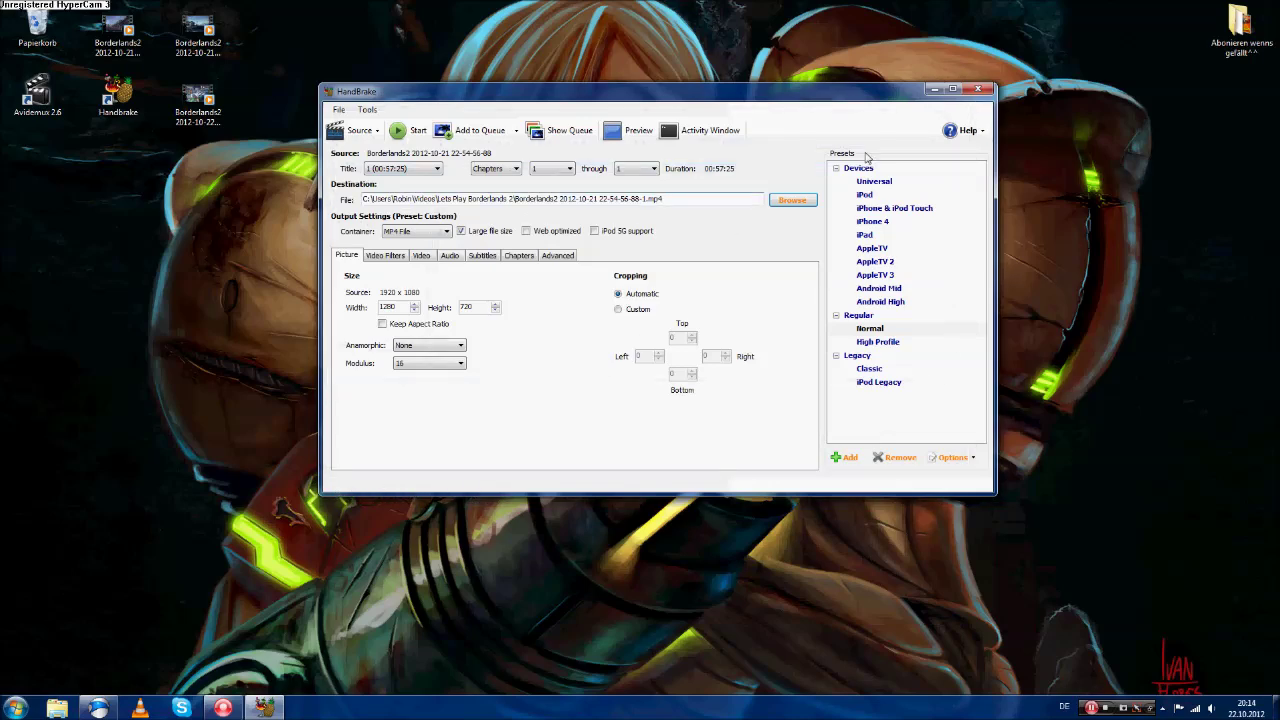
{"action": "left_click", "coordinate": [980, 90]}
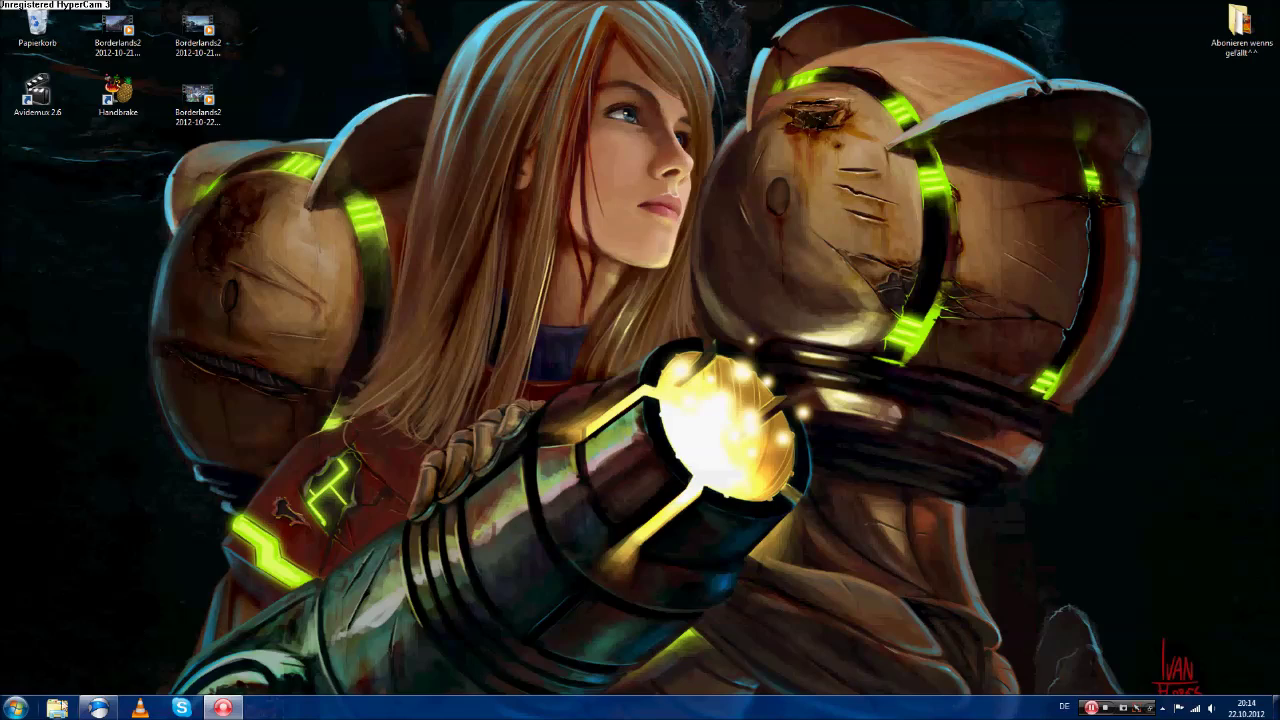
{"action": "left_click", "coordinate": [60, 711]}
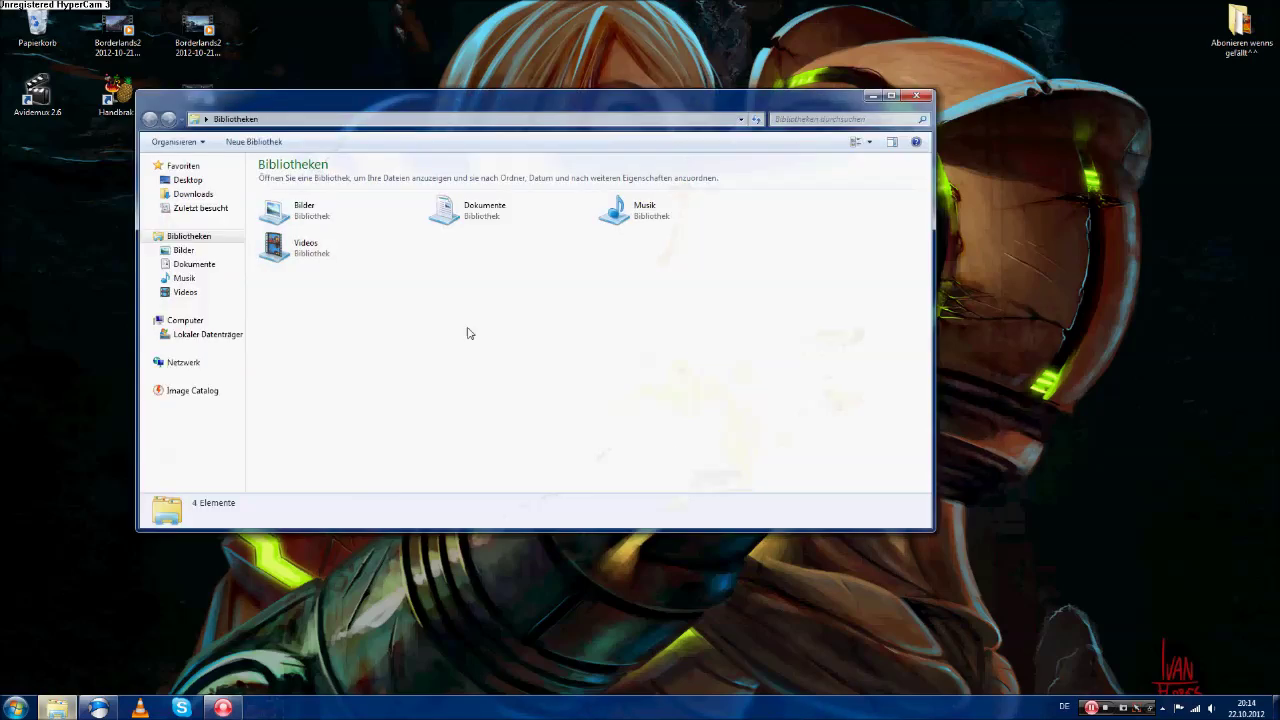
{"action": "double_click", "coordinate": [290, 256]}
{"action": "double_click", "coordinate": [522, 245]}
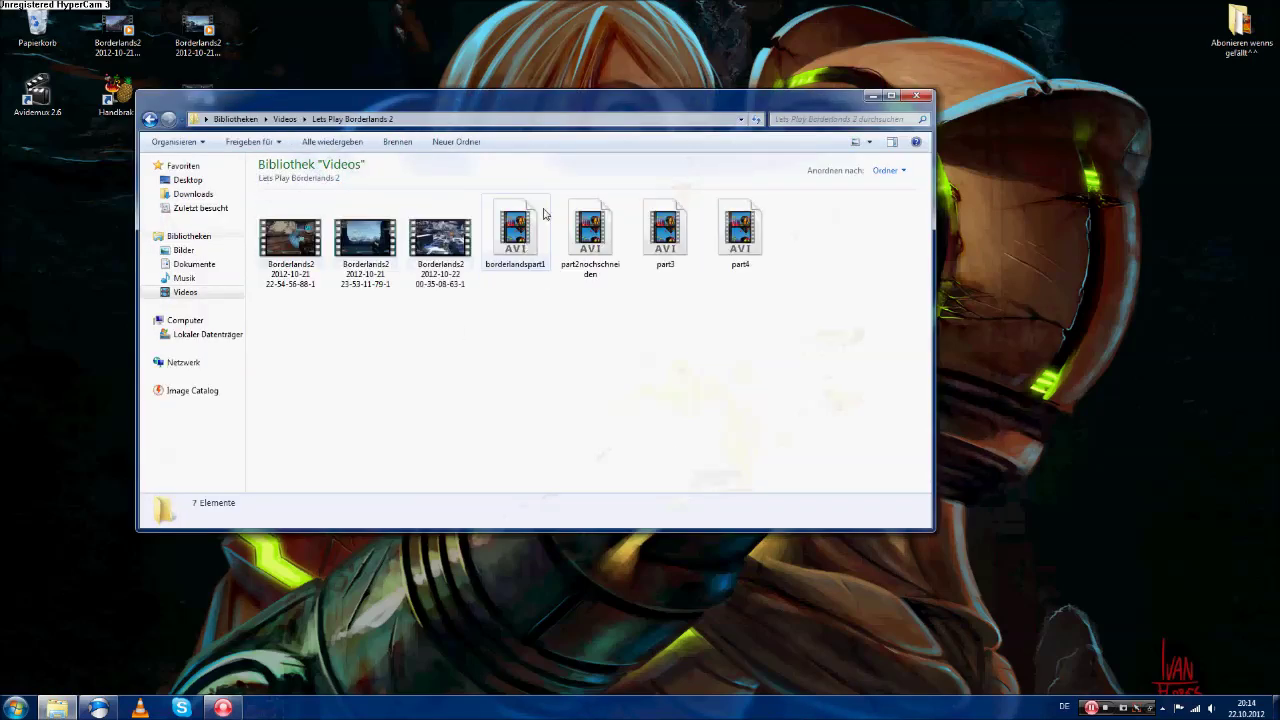
{"action": "left_click_drag", "start_coordinate": [540, 112], "coordinate": [832, 104]}
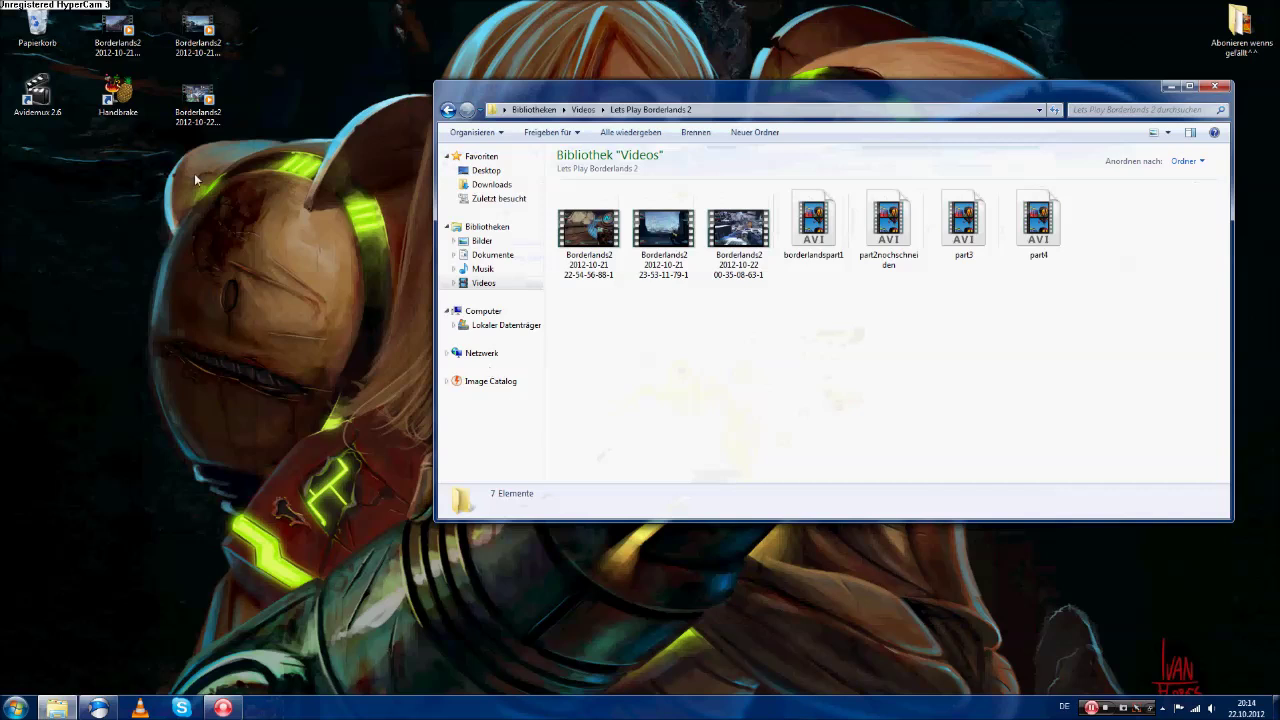
{"action": "left_click", "coordinate": [592, 240]}
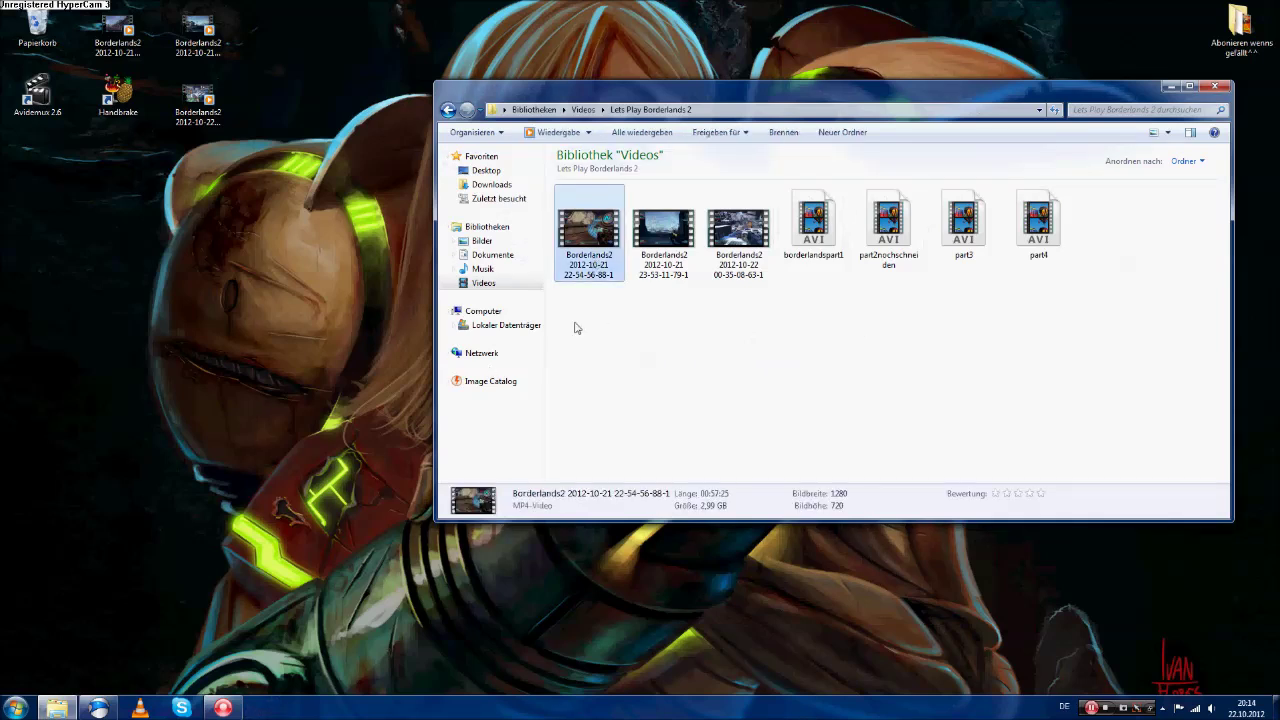
{"action": "double_click", "coordinate": [36, 97]}
{"action": "left_click_drag", "start_coordinate": [564, 168], "coordinate": [140, 100]}
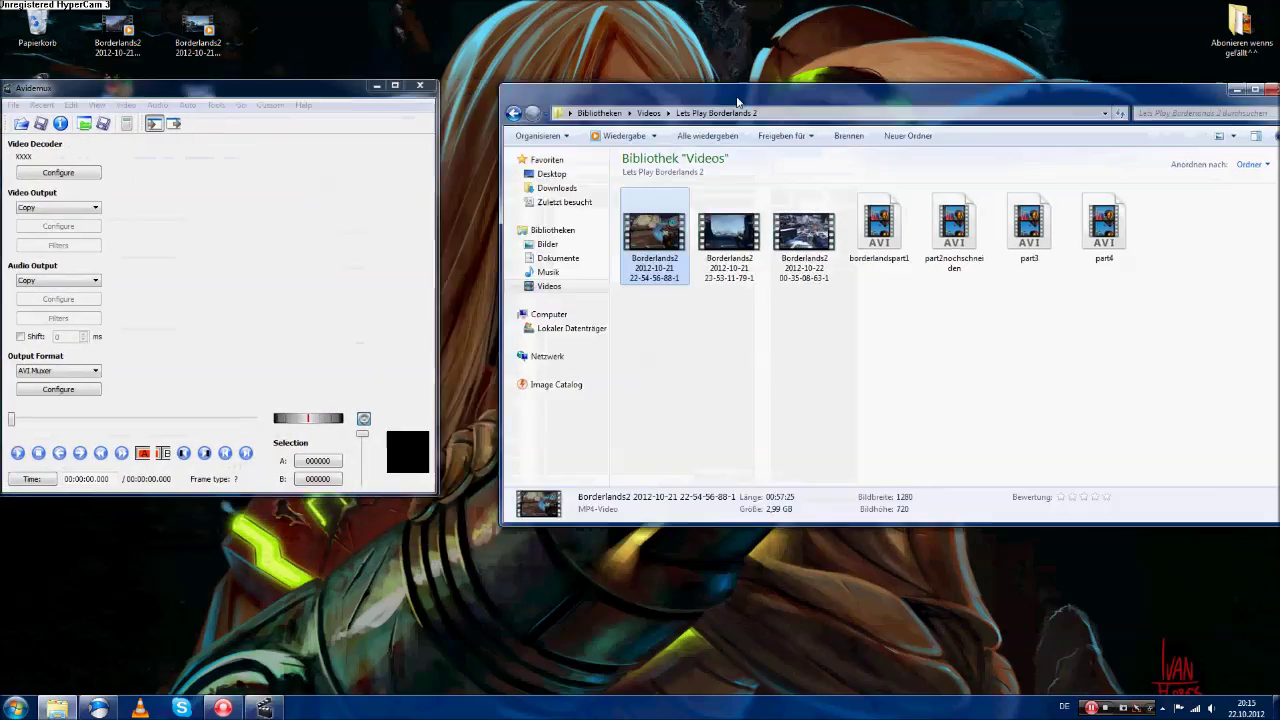
{"action": "left_click_drag", "start_coordinate": [307, 95], "coordinate": [531, 96]}
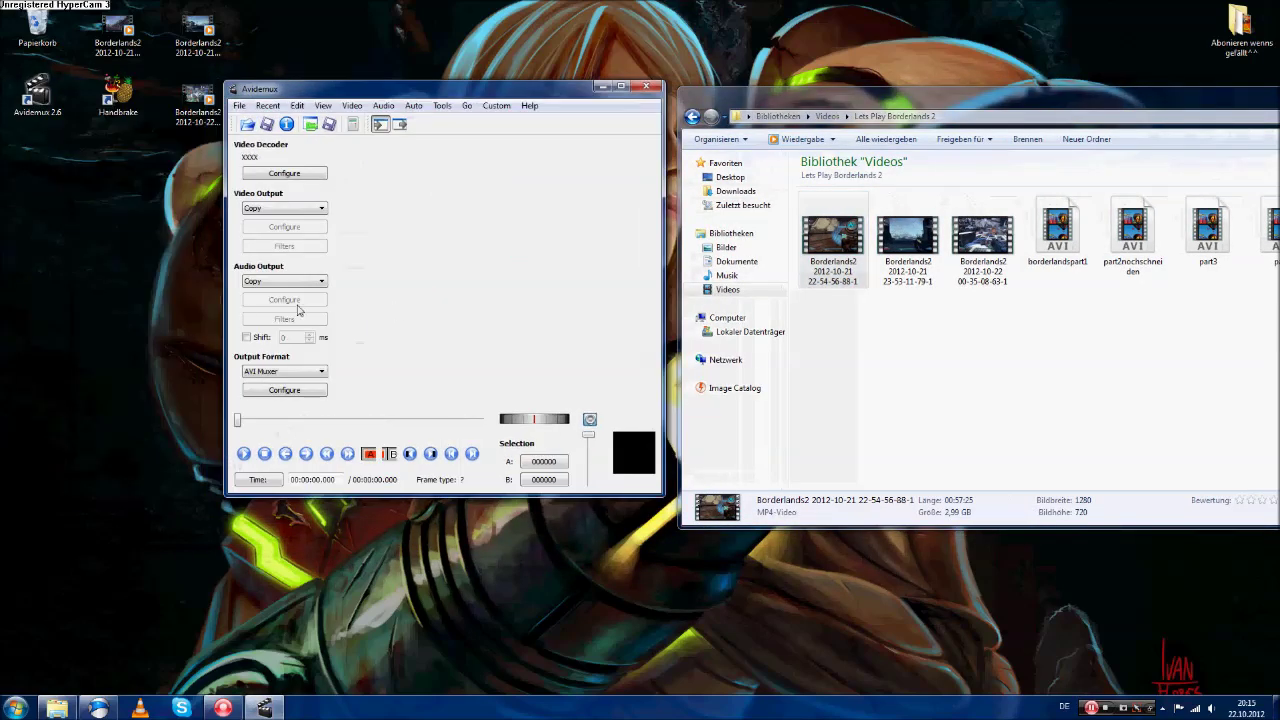
{"action": "left_click_drag", "start_coordinate": [832, 242], "coordinate": [538, 258]}
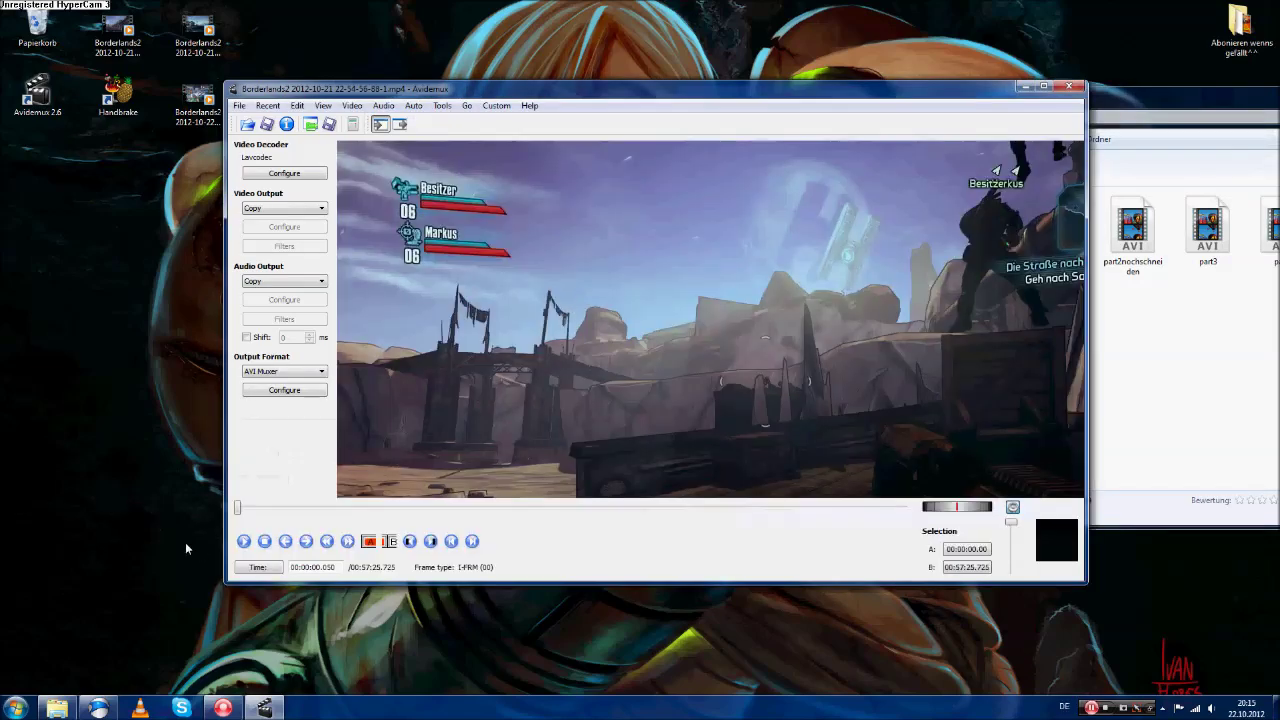
Mark the section from 00:20:30.700 to 00:55:32.824 and delete it from the video
{"action": "left_click_drag", "start_coordinate": [239, 514], "coordinate": [474, 511]}
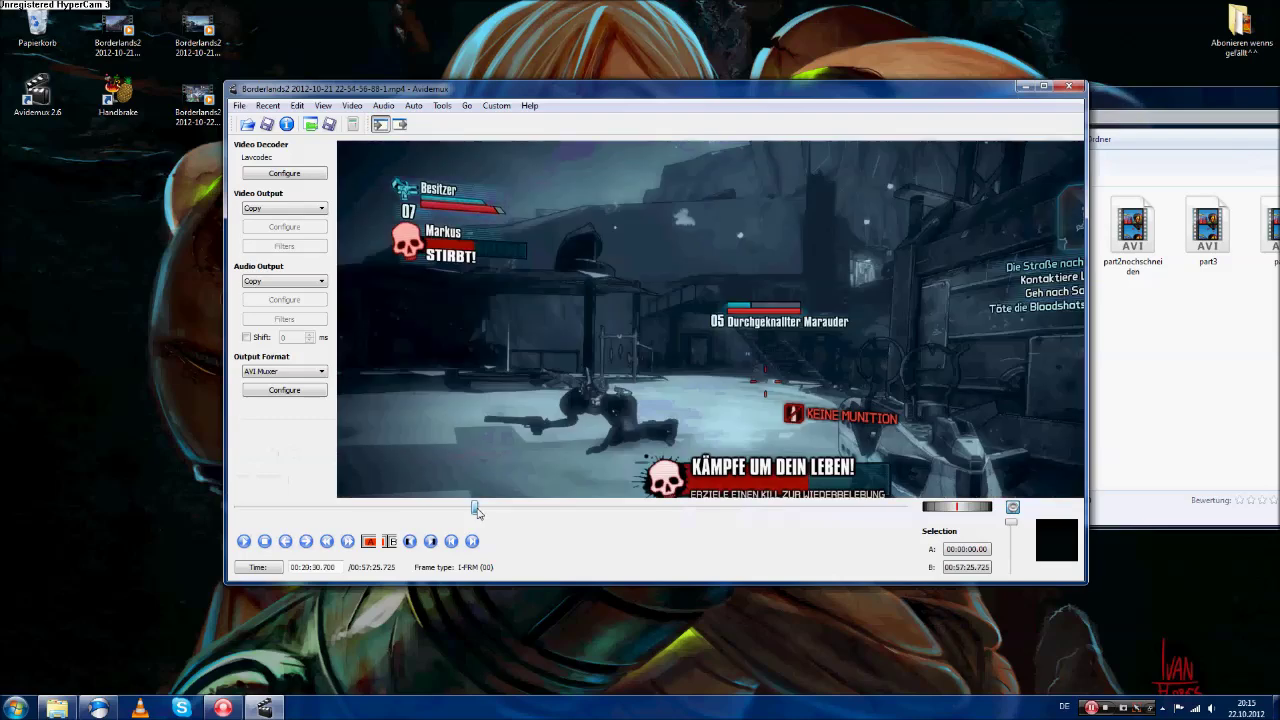
{"action": "left_click", "coordinate": [369, 541]}
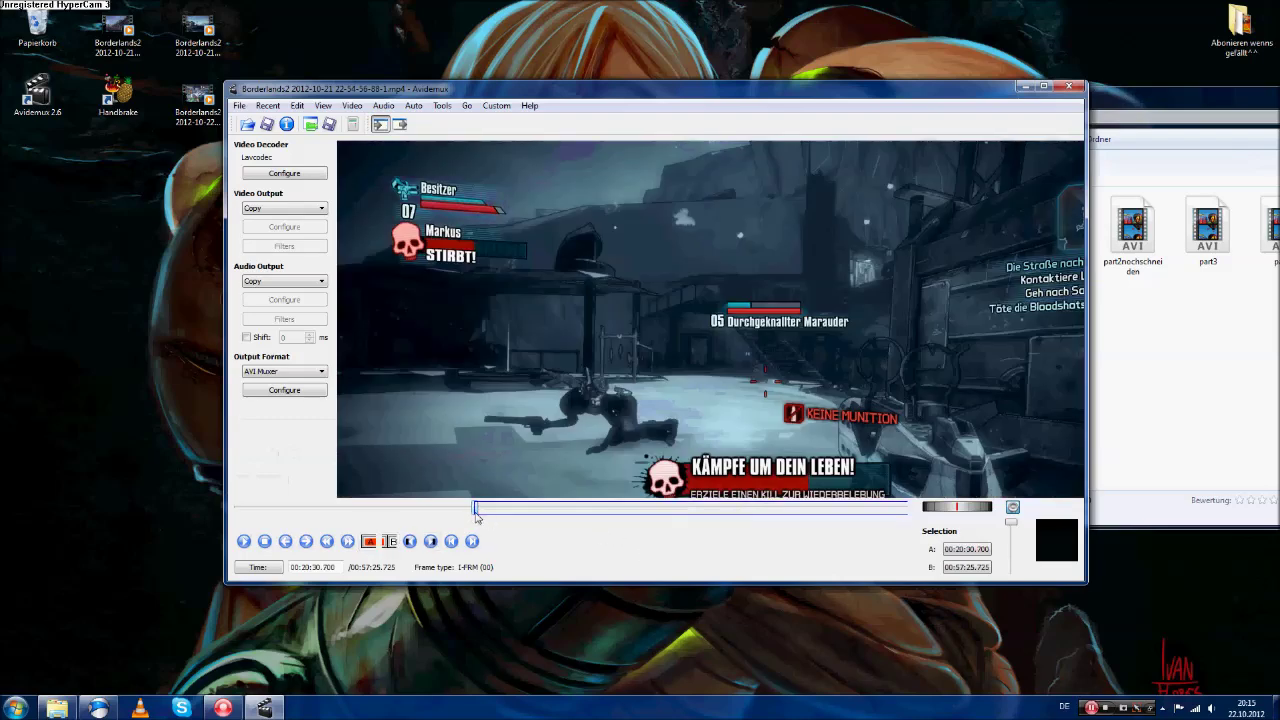
{"action": "left_click_drag", "start_coordinate": [476, 512], "coordinate": [881, 512]}
{"action": "left_click", "coordinate": [389, 541]}
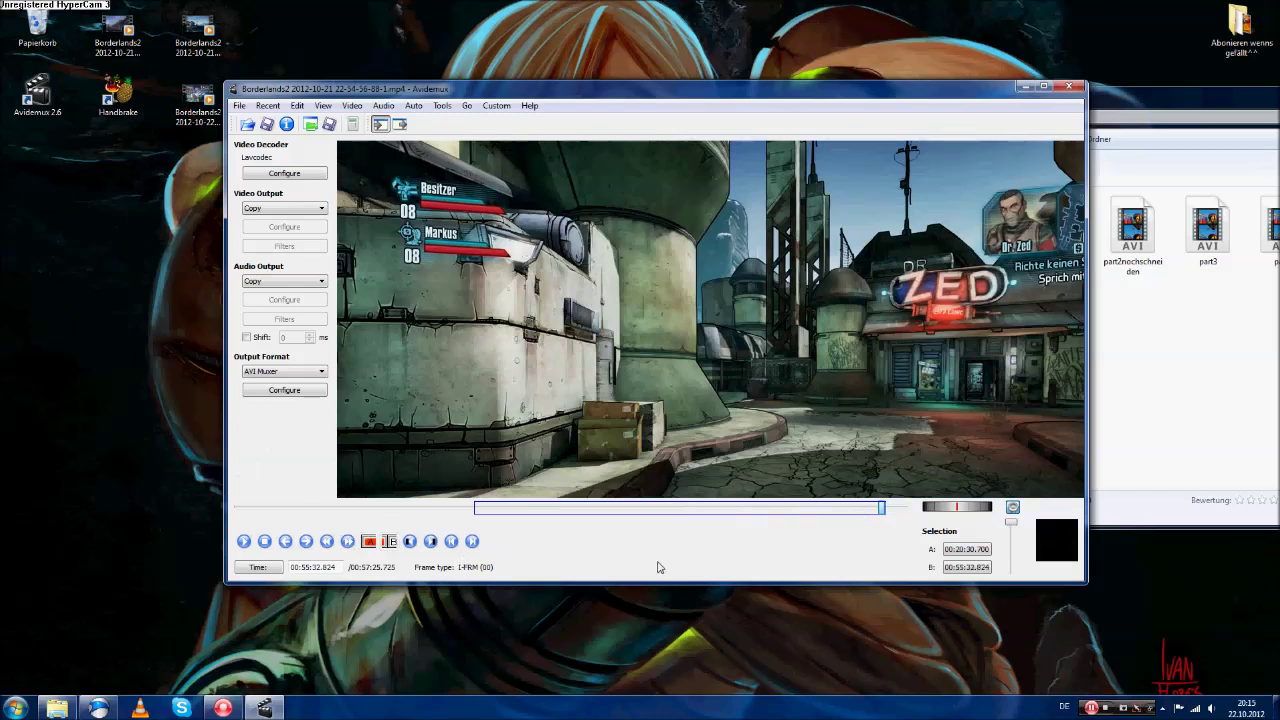
{"action": "key", "text": "Delete"}
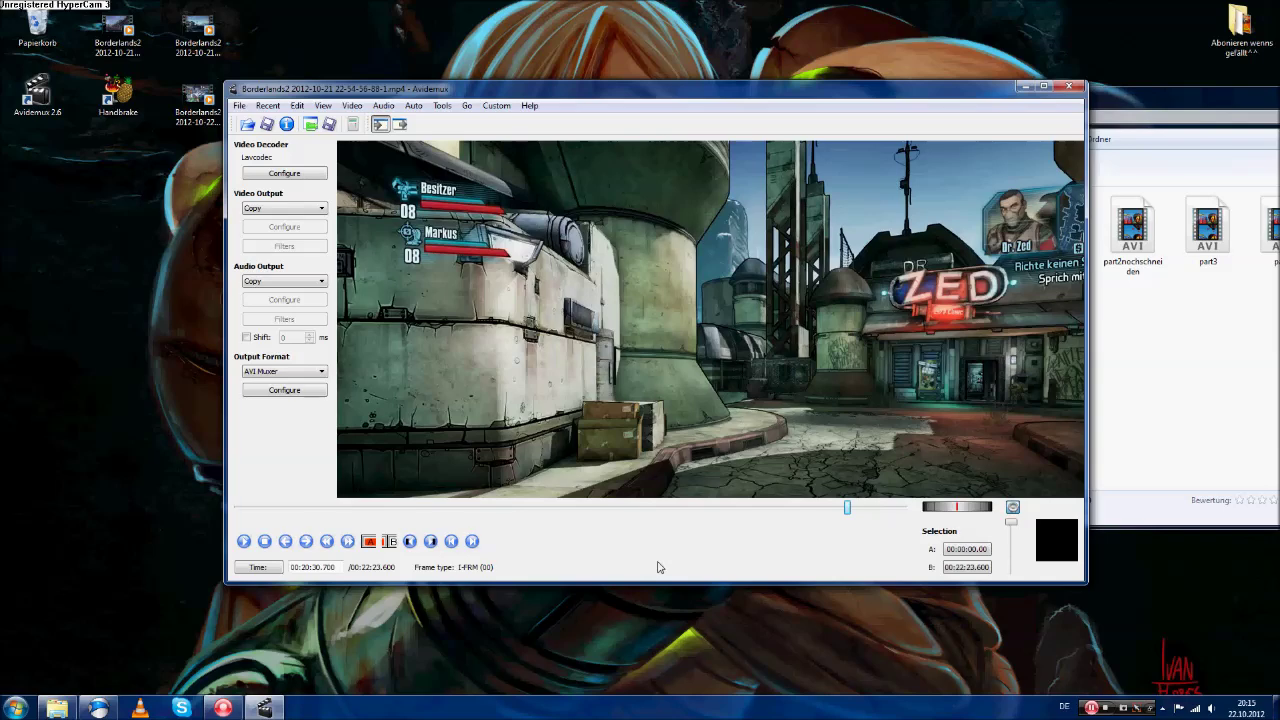
Examine the shortened video around 00:16:35, stepping through single frames and between neighbouring keyframes
{"action": "left_click_drag", "start_coordinate": [847, 508], "coordinate": [731, 508]}
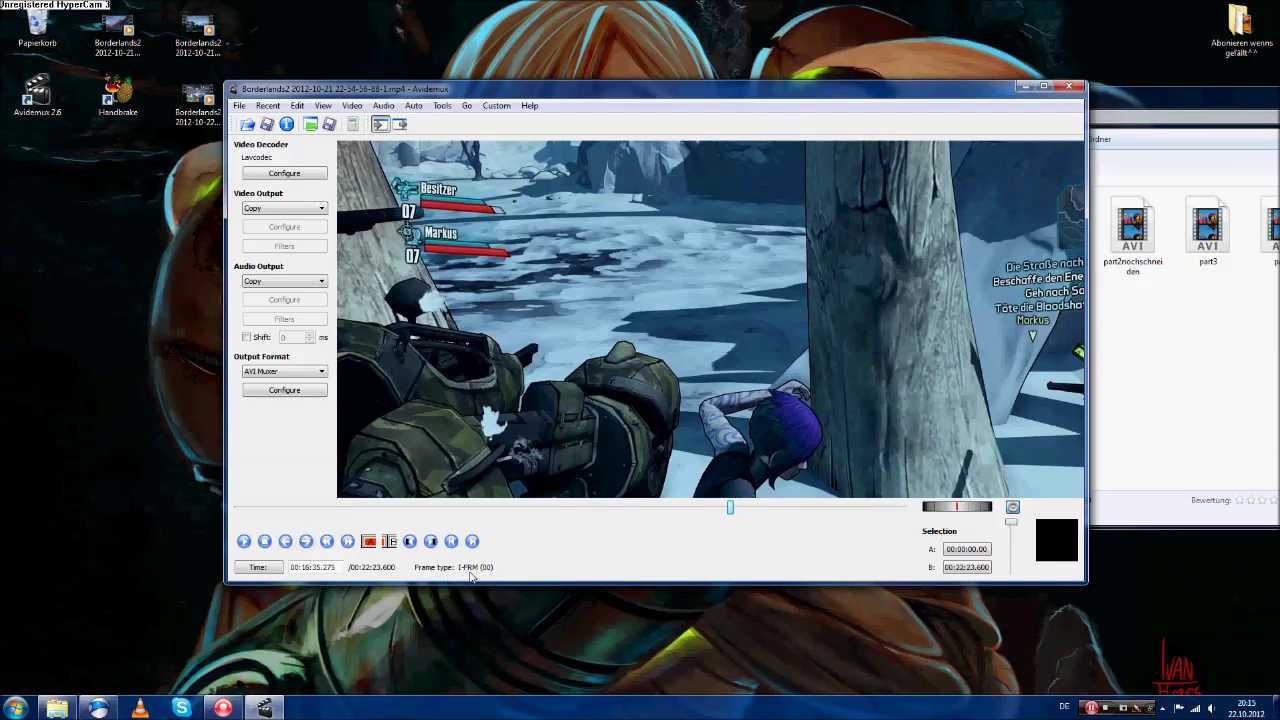
{"action": "left_click", "coordinate": [306, 541]}
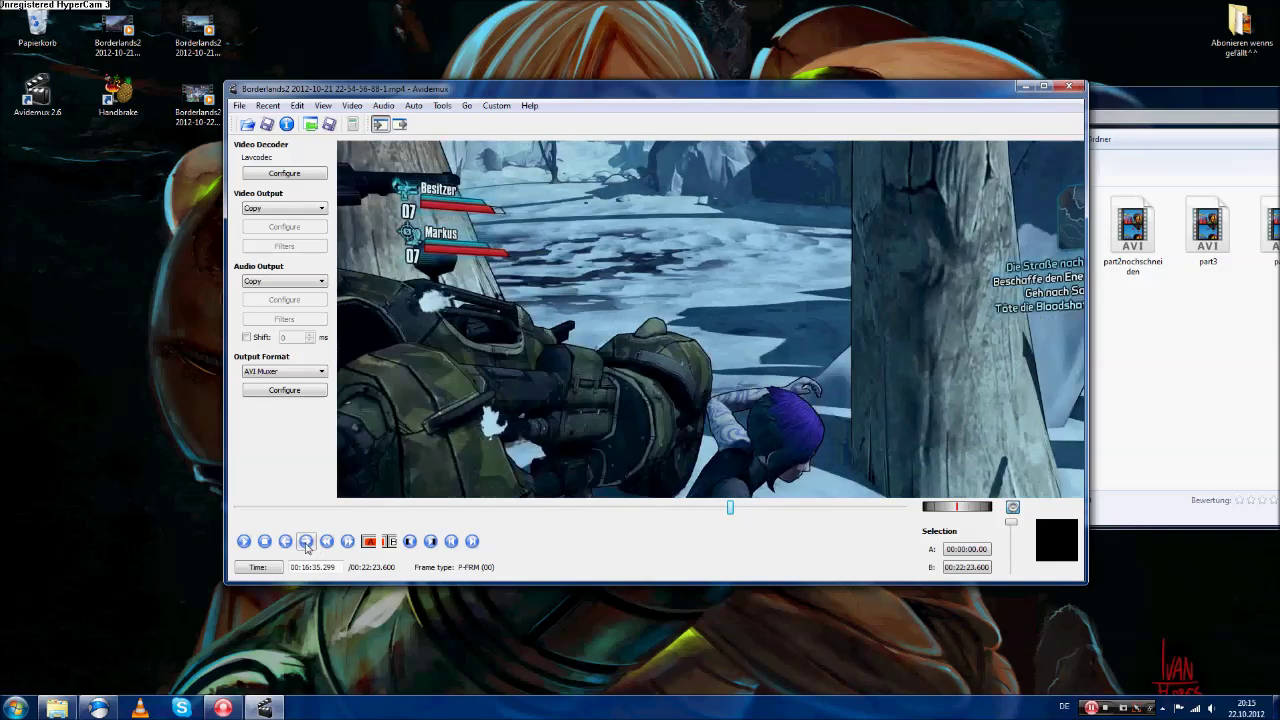
{"action": "left_click", "coordinate": [306, 541]}
{"action": "left_click", "coordinate": [306, 541]}
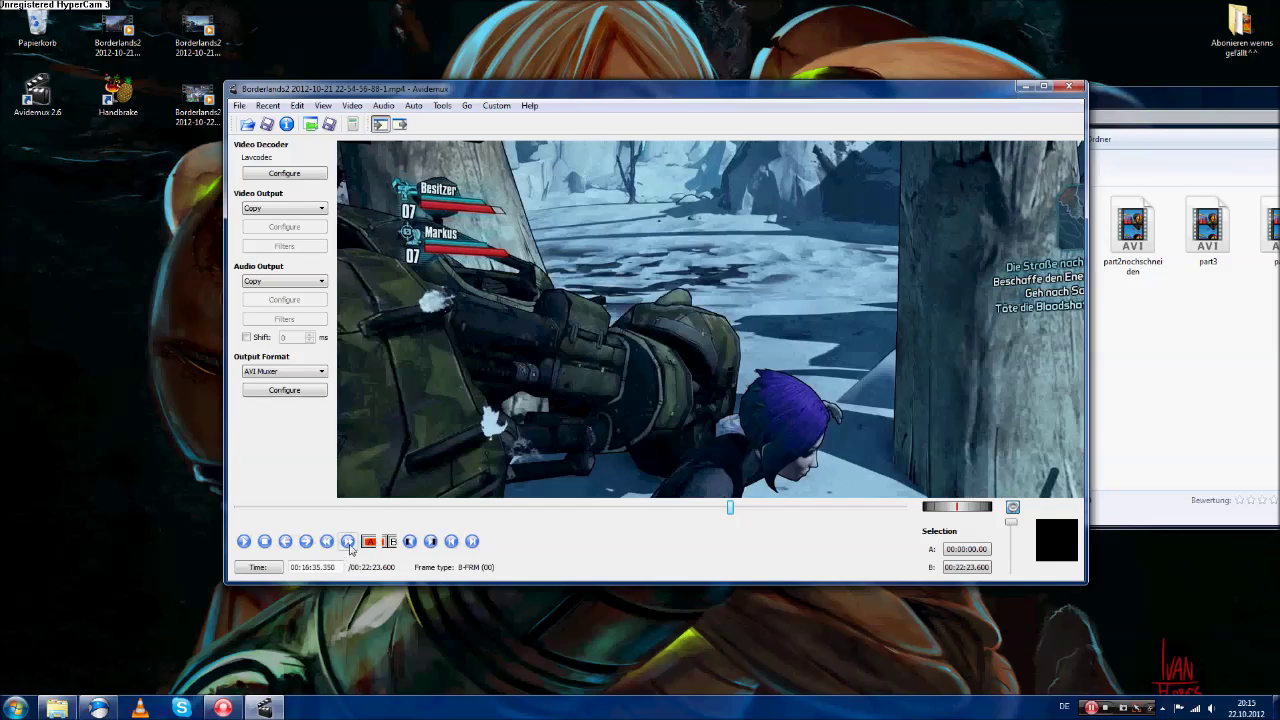
{"action": "left_click", "coordinate": [348, 546]}
{"action": "left_click", "coordinate": [330, 546]}
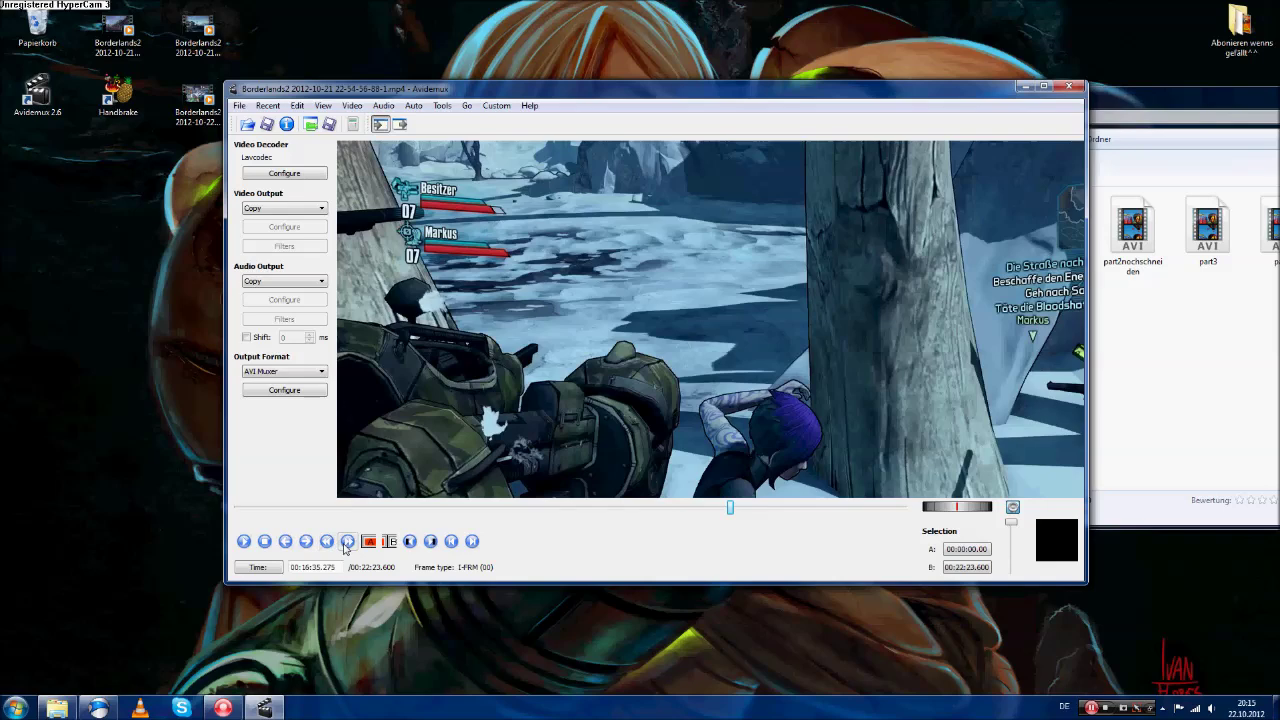
{"action": "left_click", "coordinate": [348, 546]}
{"action": "left_click", "coordinate": [330, 546]}
{"action": "left_click", "coordinate": [348, 546]}
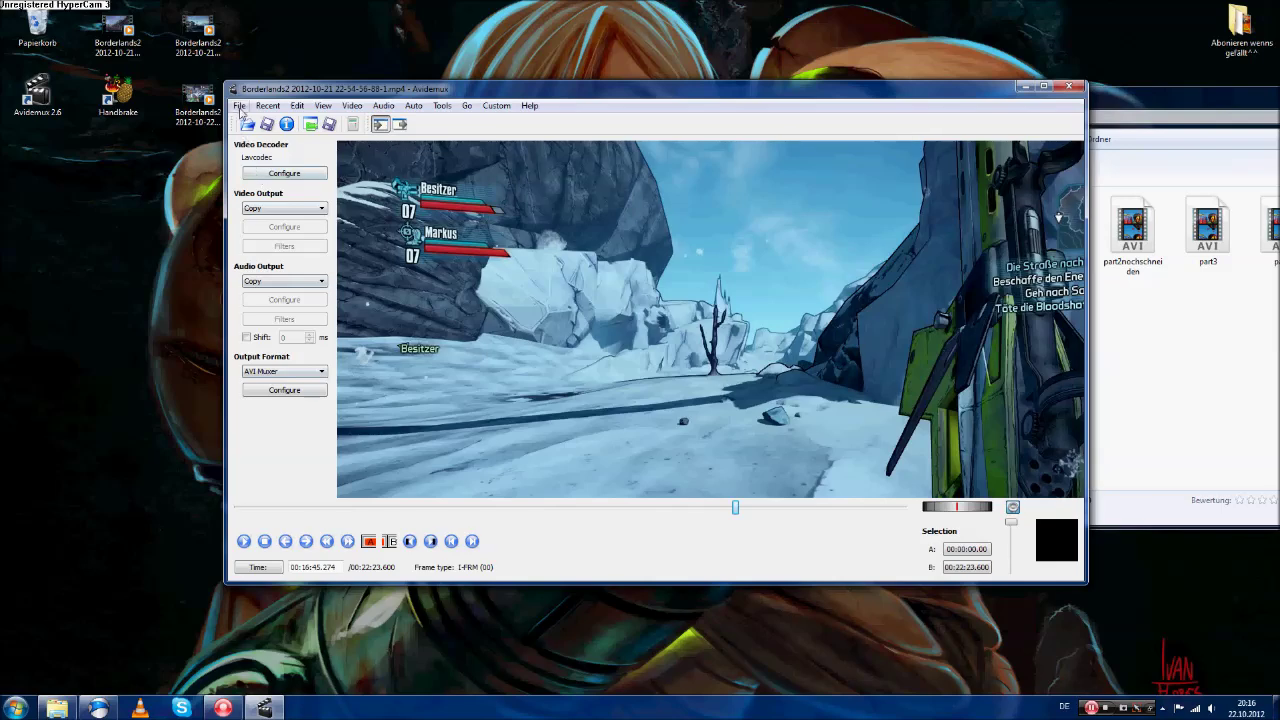
Save the cut video to the desktop as vollkrasstutorialfertig
{"action": "left_click", "coordinate": [240, 107]}
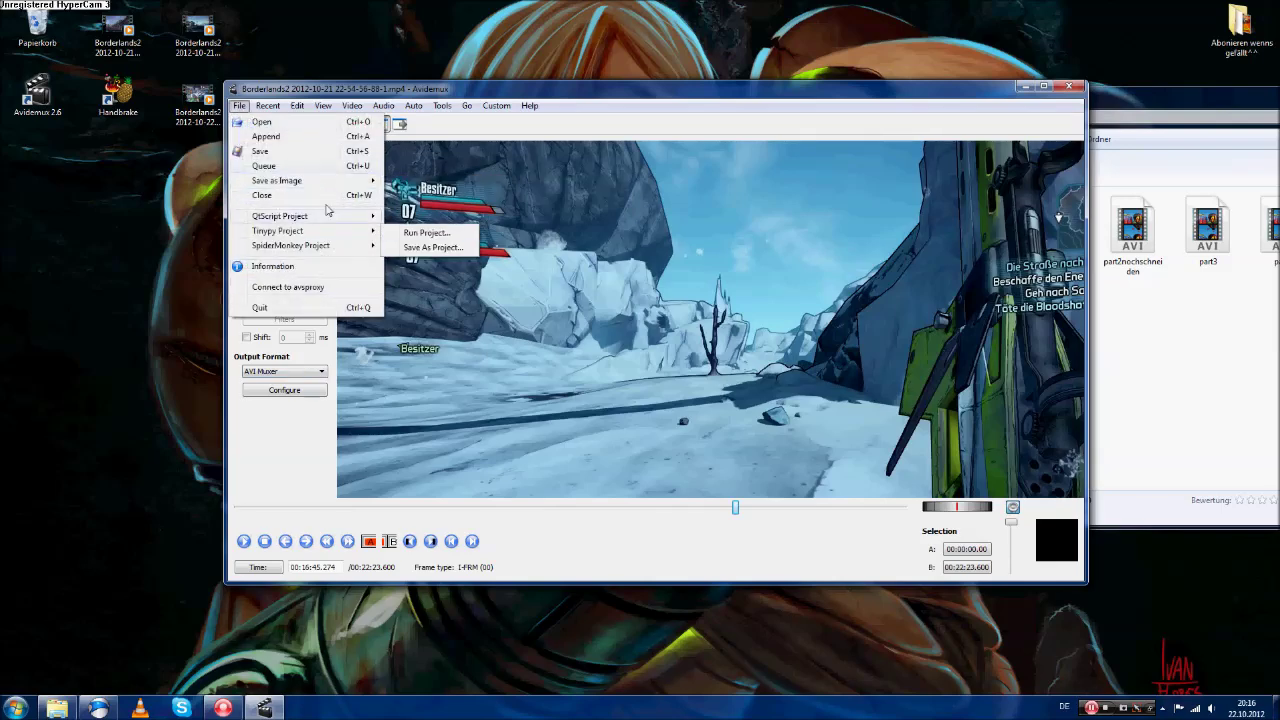
{"action": "left_click", "coordinate": [318, 152]}
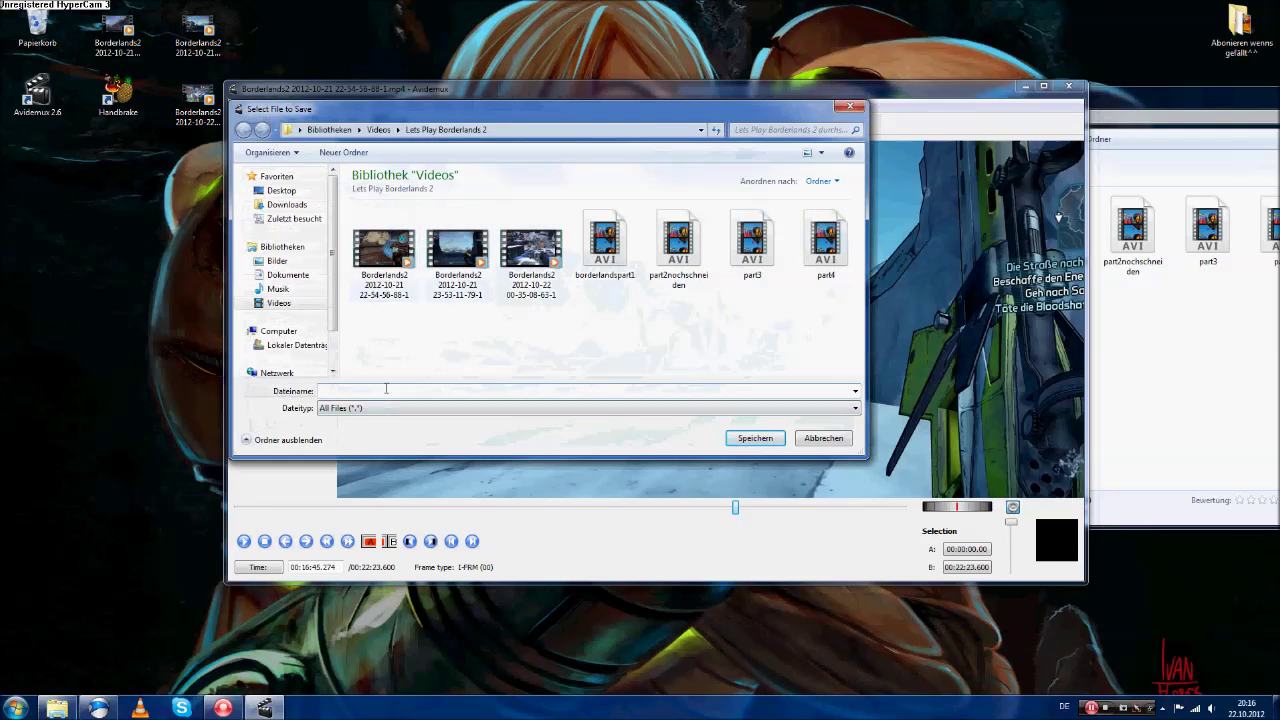
{"action": "left_click", "coordinate": [281, 190]}
{"action": "left_click", "coordinate": [357, 391]}
{"action": "type", "text": "vollkrasstutorialfertig"}
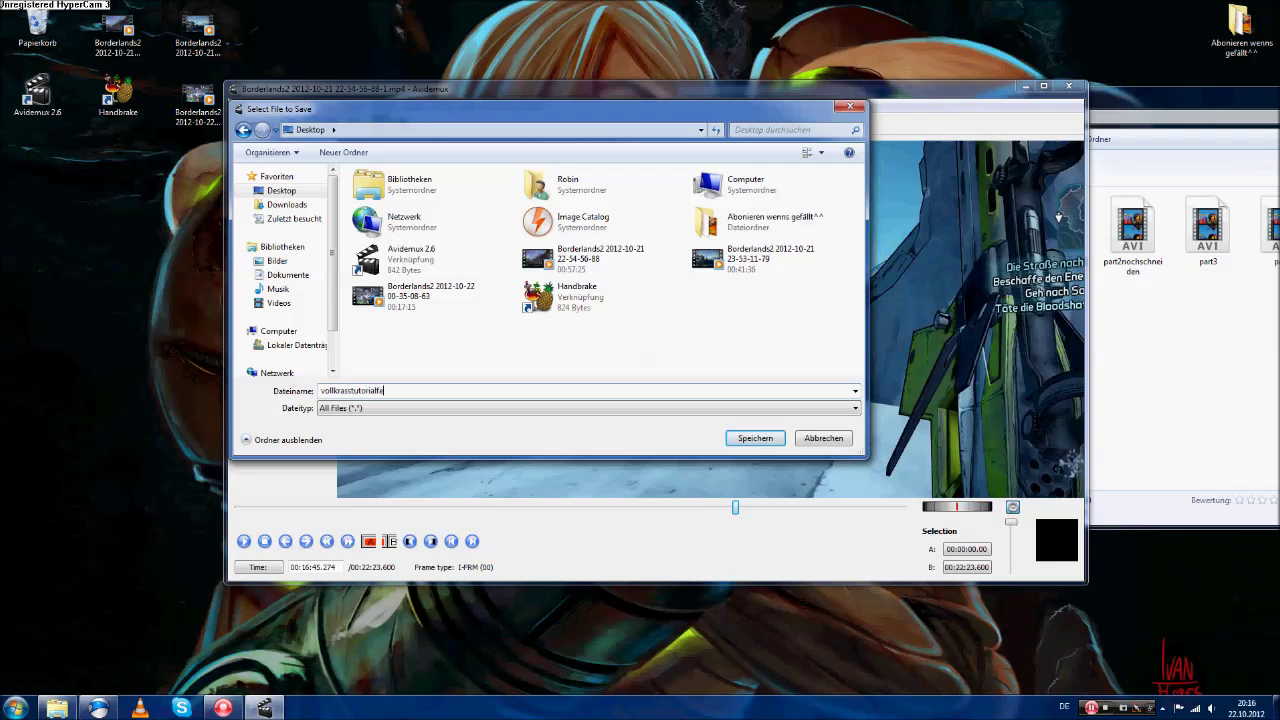
{"action": "left_click", "coordinate": [755, 439]}
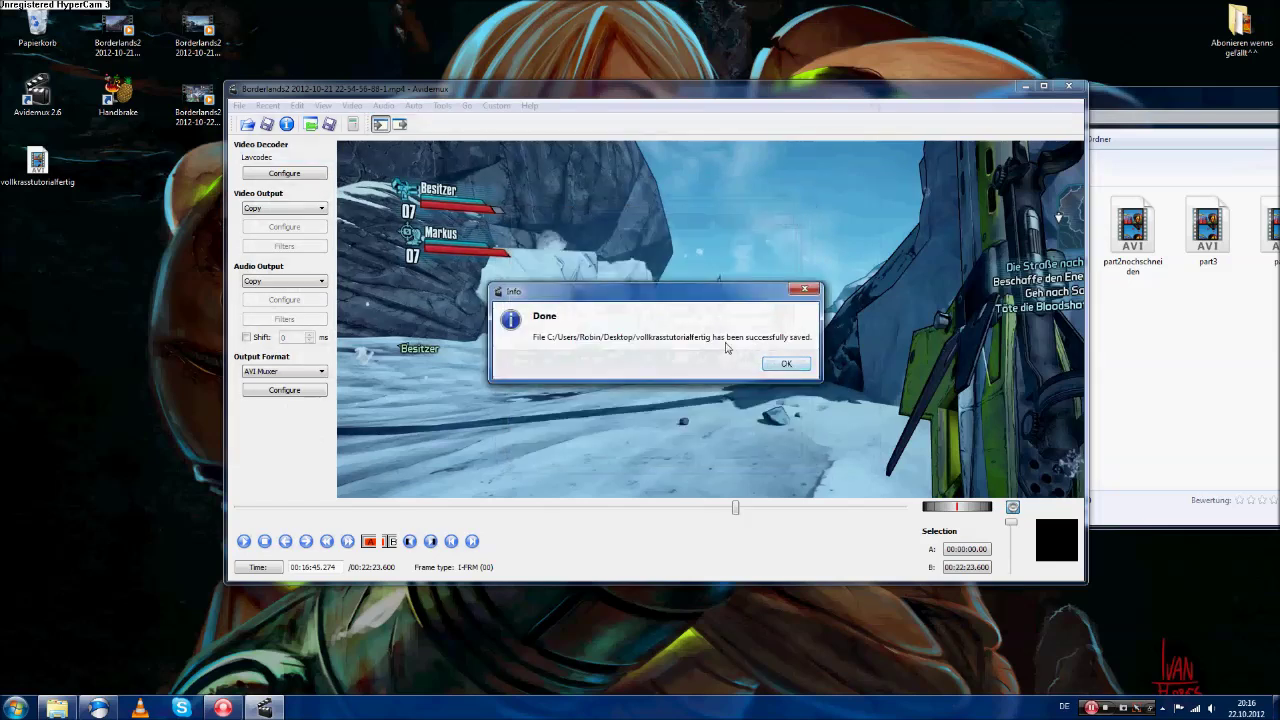
{"action": "left_click", "coordinate": [795, 366]}
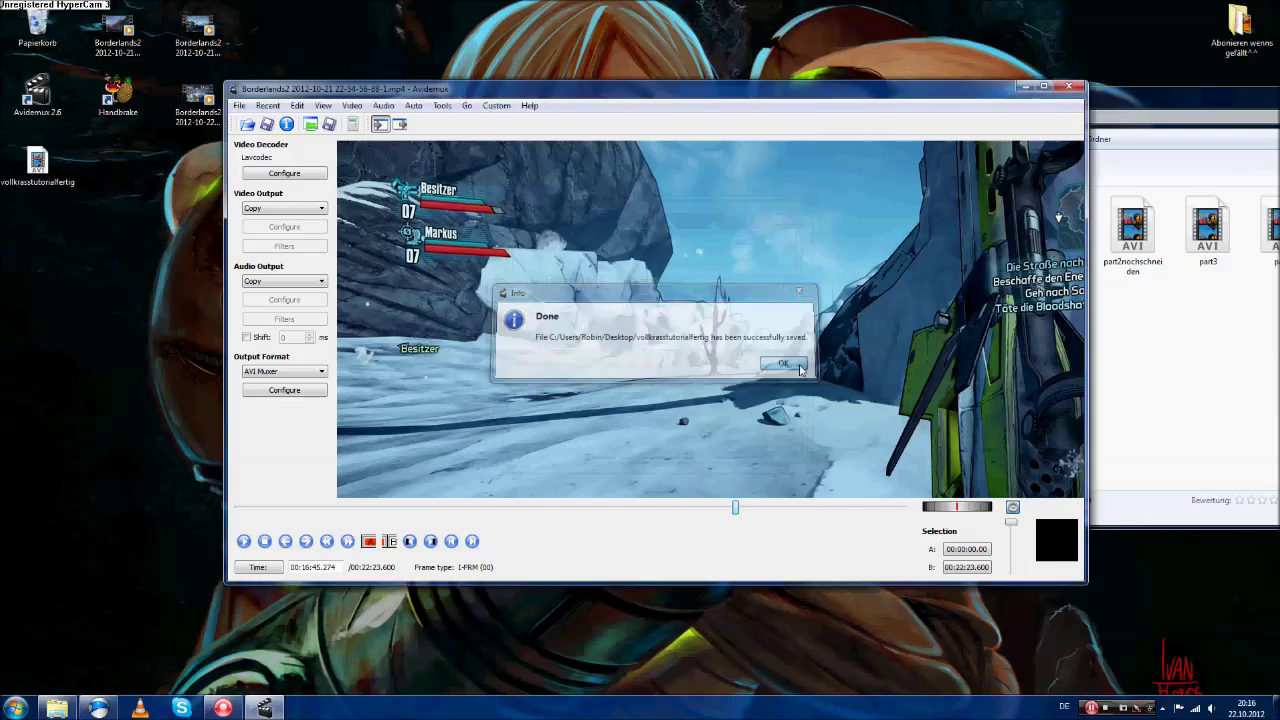
Close Avidemux, play vollkrasstutorialfertig from the desktop in VLC media player and turn its volume down
{"action": "left_click", "coordinate": [1073, 92]}
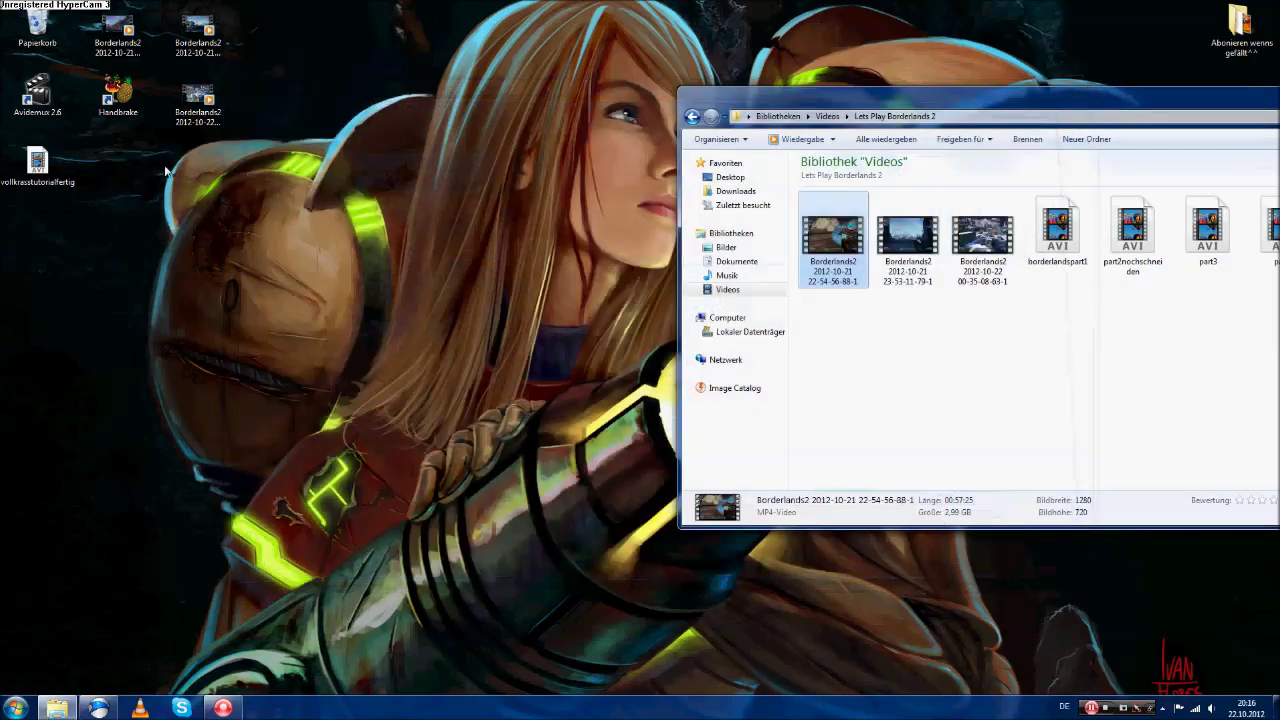
{"action": "right_click", "coordinate": [52, 163]}
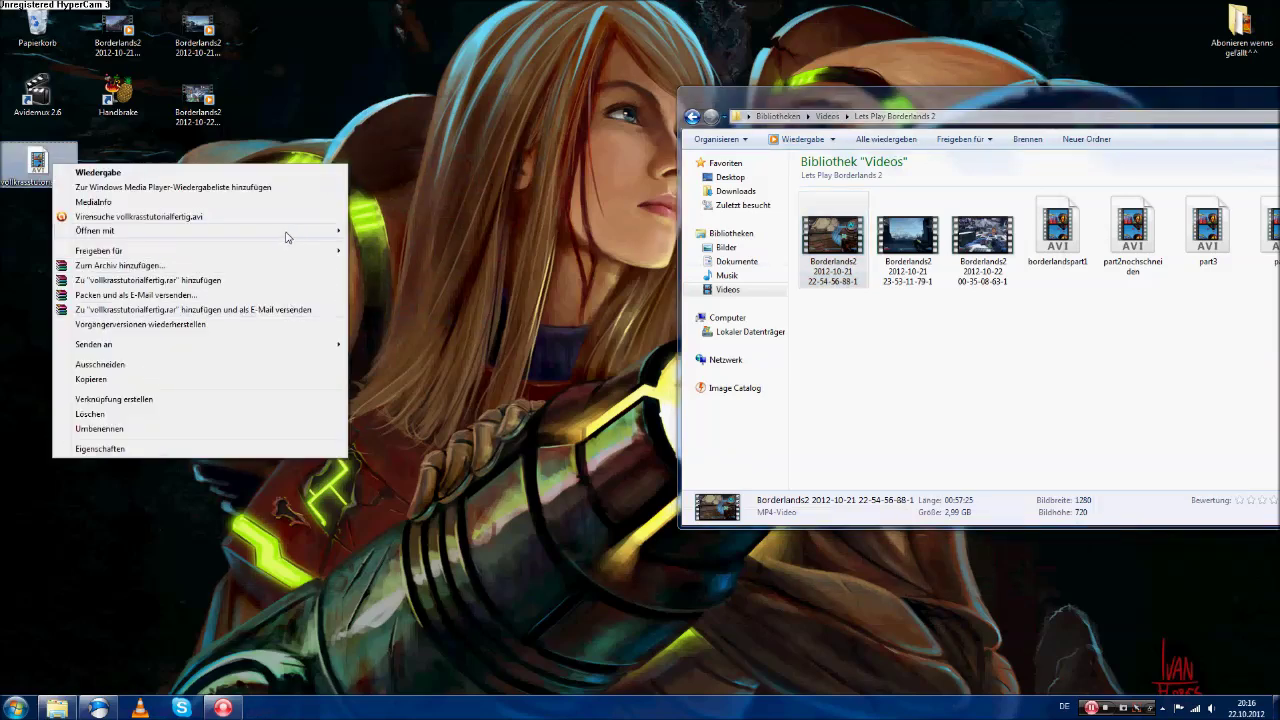
{"action": "mouse_move", "coordinate": [326, 236]}
{"action": "left_click", "coordinate": [412, 289]}
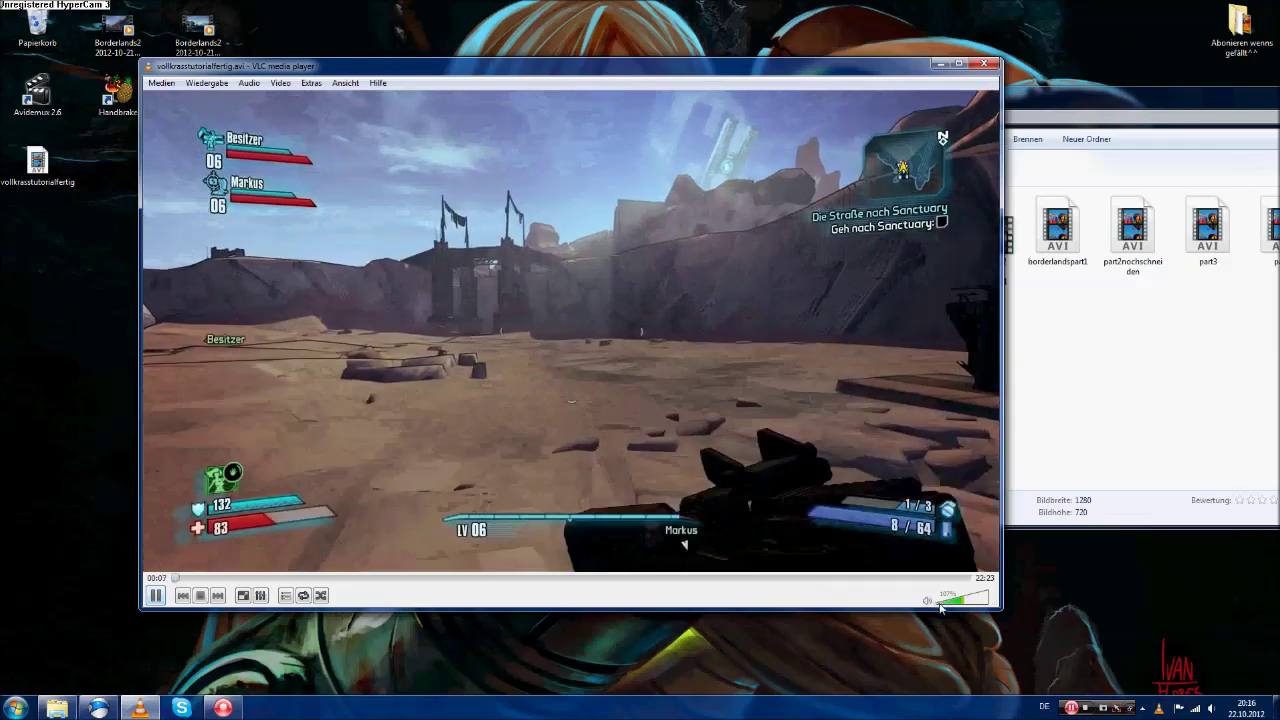
{"action": "left_click", "coordinate": [940, 607]}
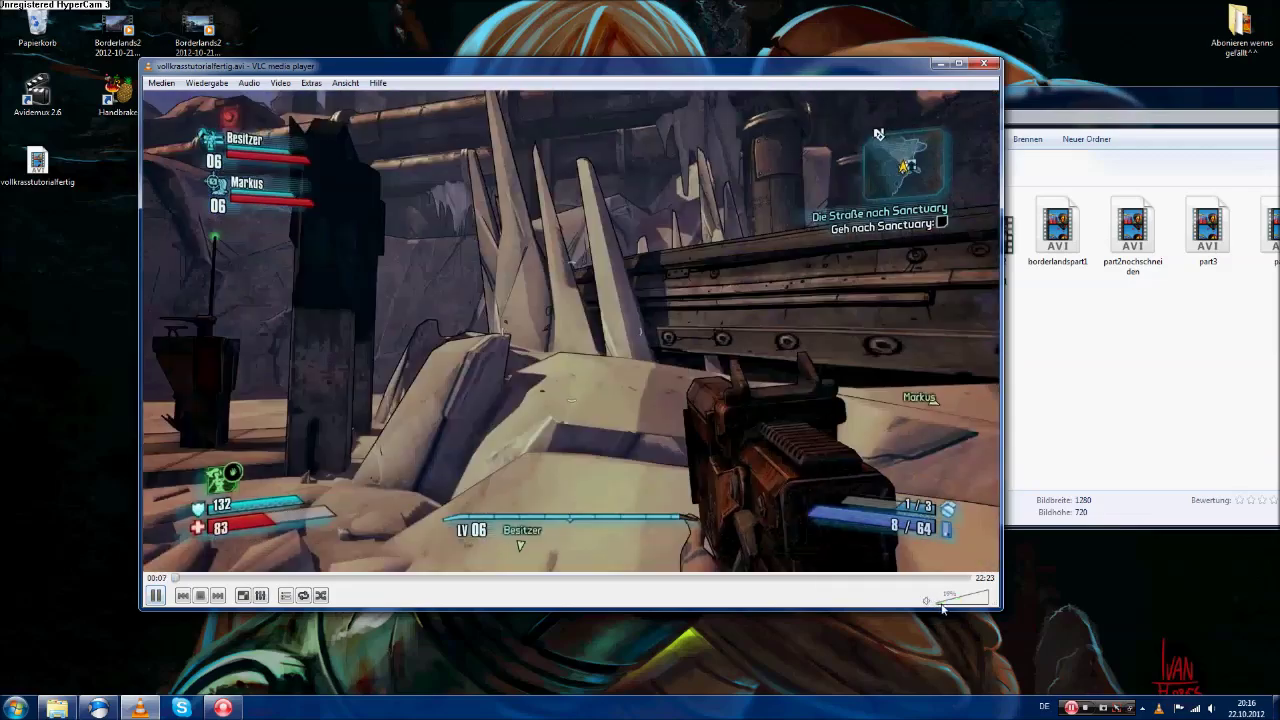